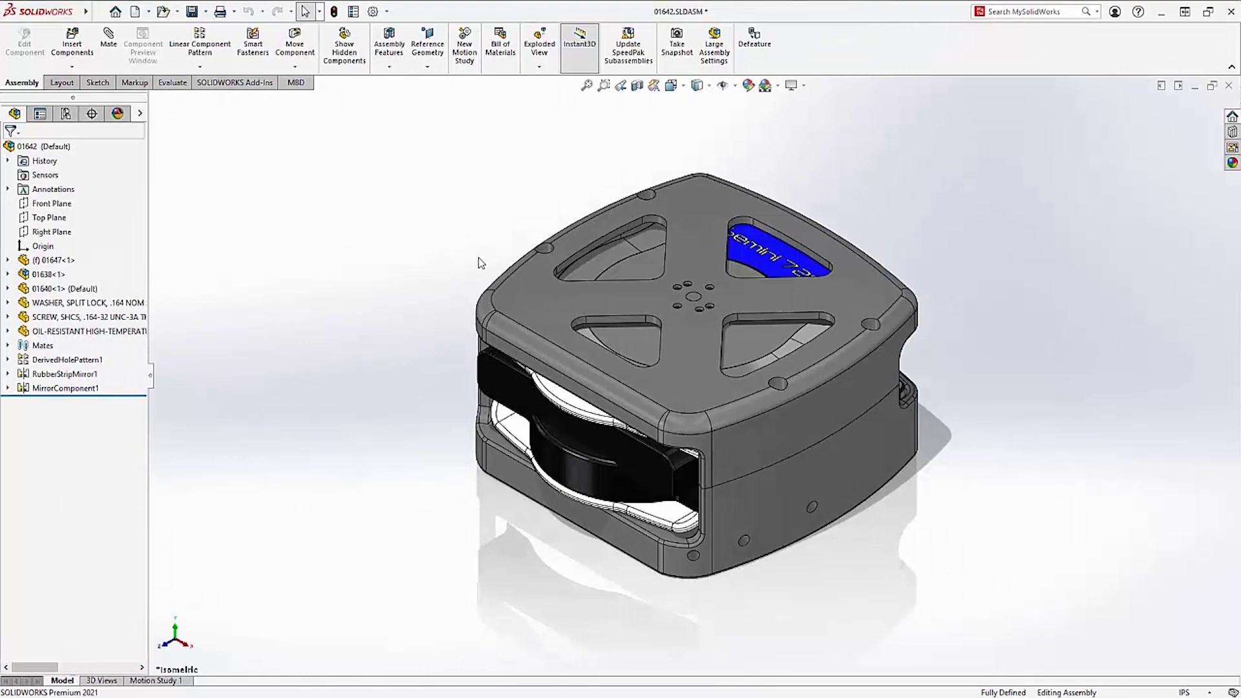
Step: Select the top cover component 01640 in the assembly to open it as a separate part
{"action": "left_click", "coordinate": [520, 276]}
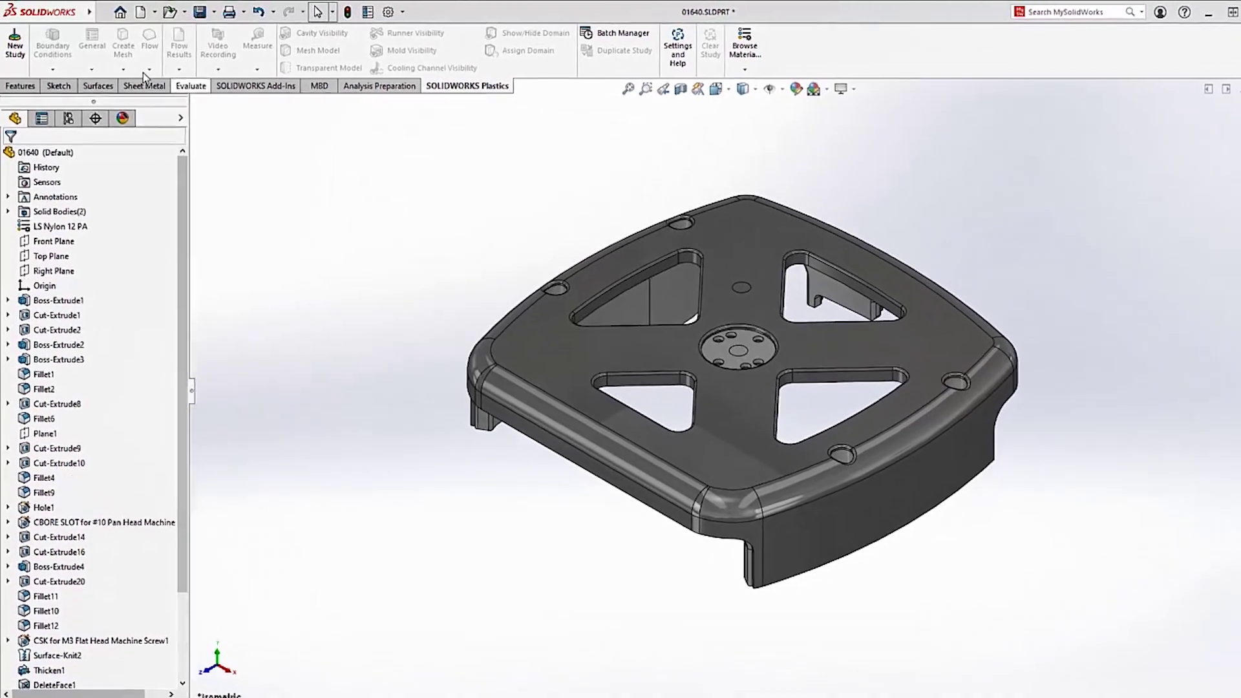
Step: Create a solid Multi Material Overmolding study with 2 injection units
{"action": "left_click", "coordinate": [18, 52]}
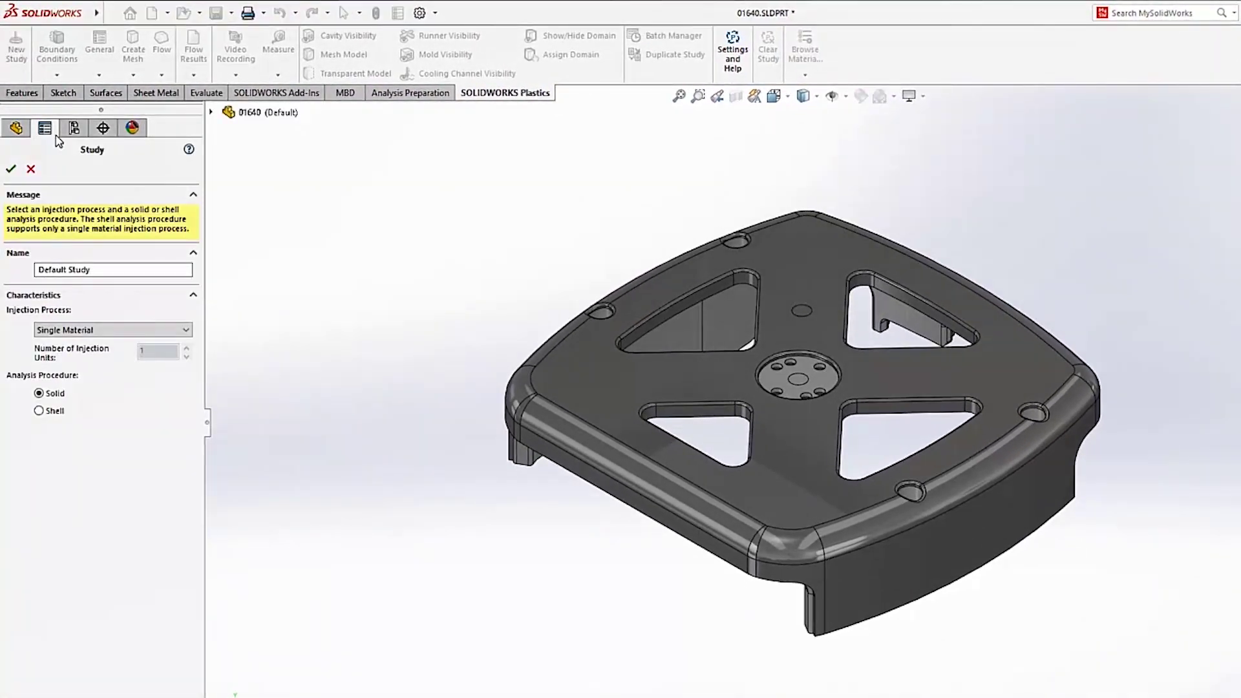
{"action": "left_click", "coordinate": [181, 331]}
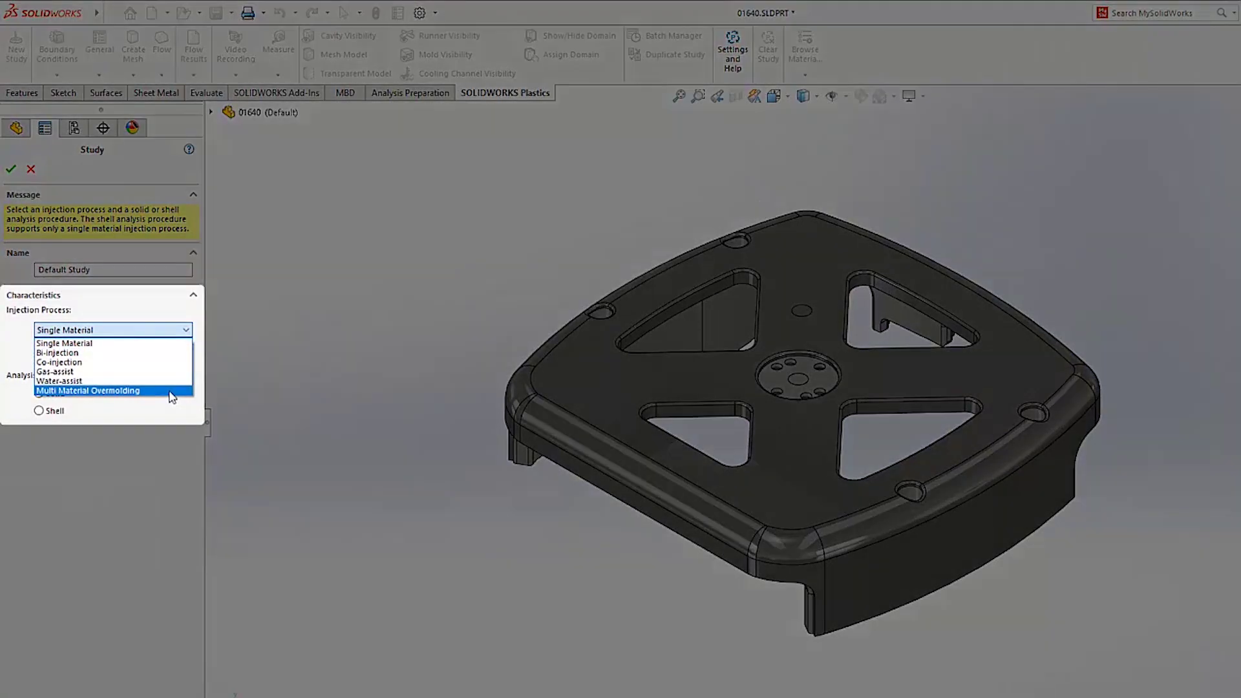
{"action": "left_click", "coordinate": [170, 391]}
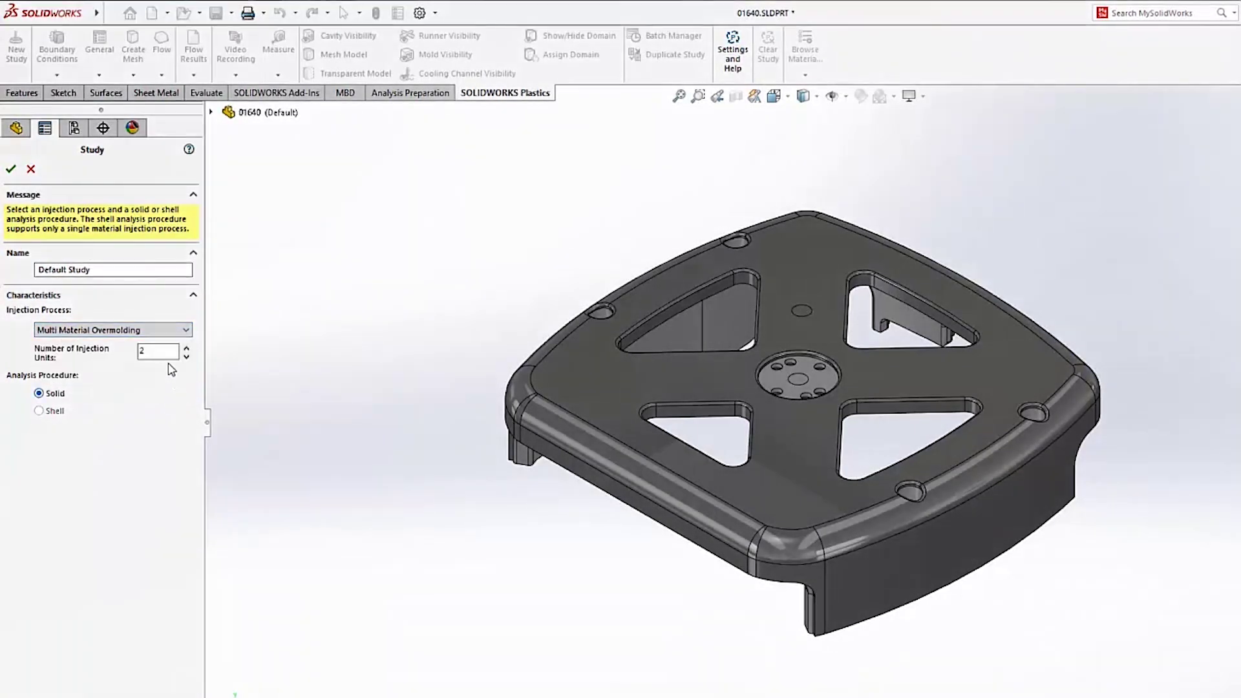
{"action": "left_click", "coordinate": [11, 169]}
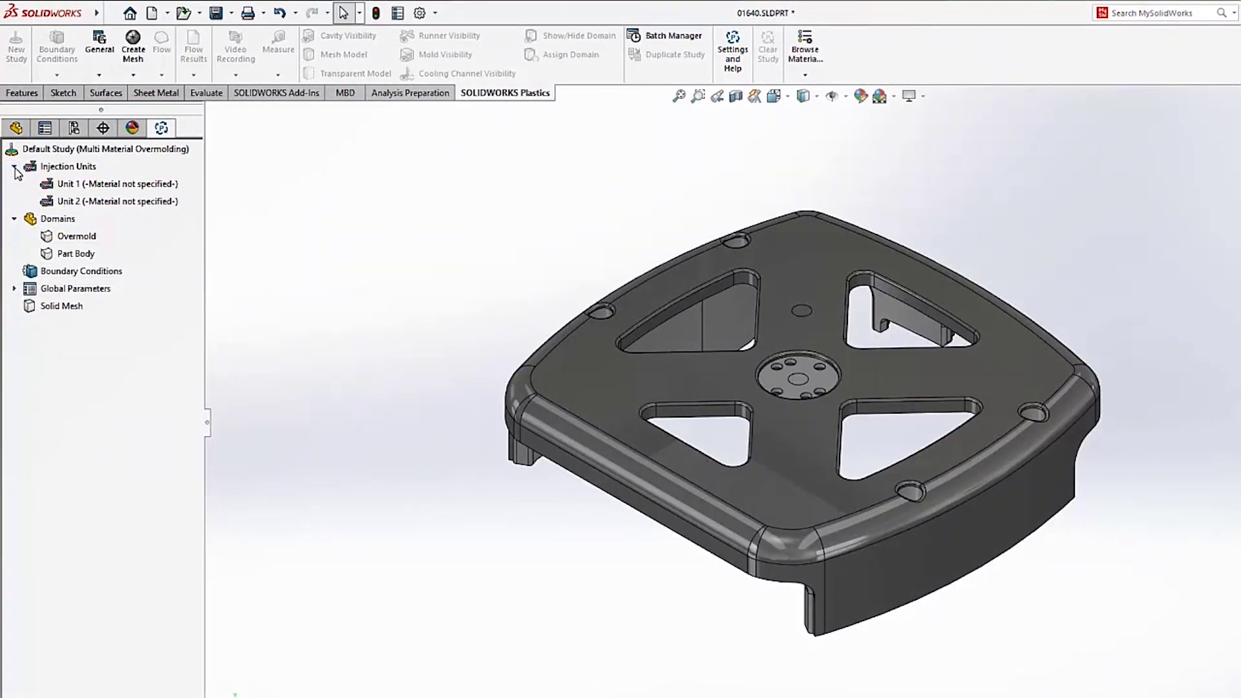
Step: Assign BASF / ABS6003 from the default database's ABS family to injection unit 1
{"action": "left_click", "coordinate": [95, 185]}
{"action": "left_click", "coordinate": [117, 197]}
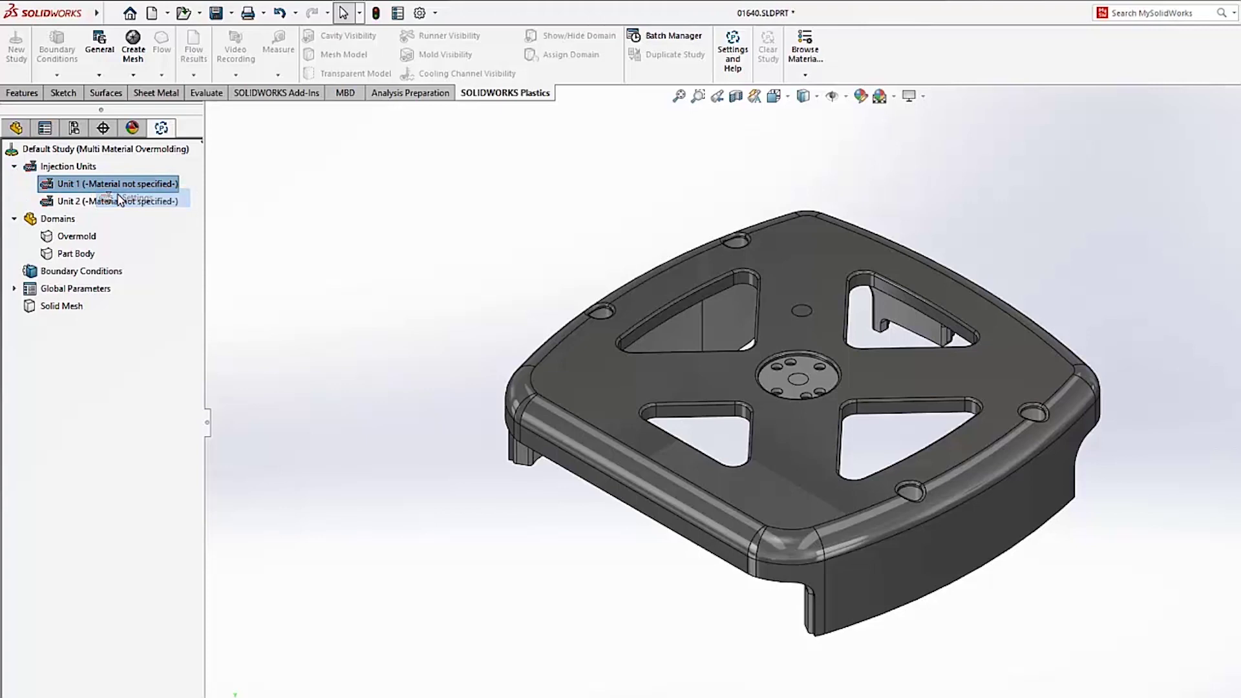
{"action": "left_click", "coordinate": [23, 302]}
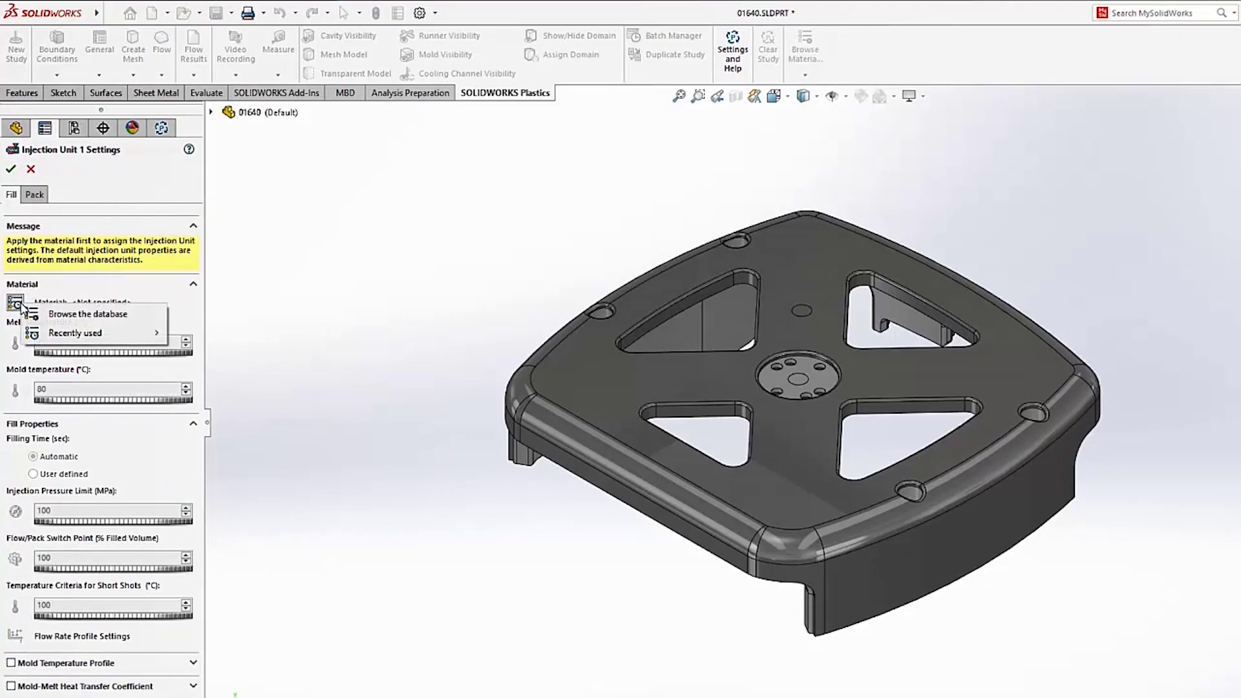
{"action": "left_click", "coordinate": [73, 315]}
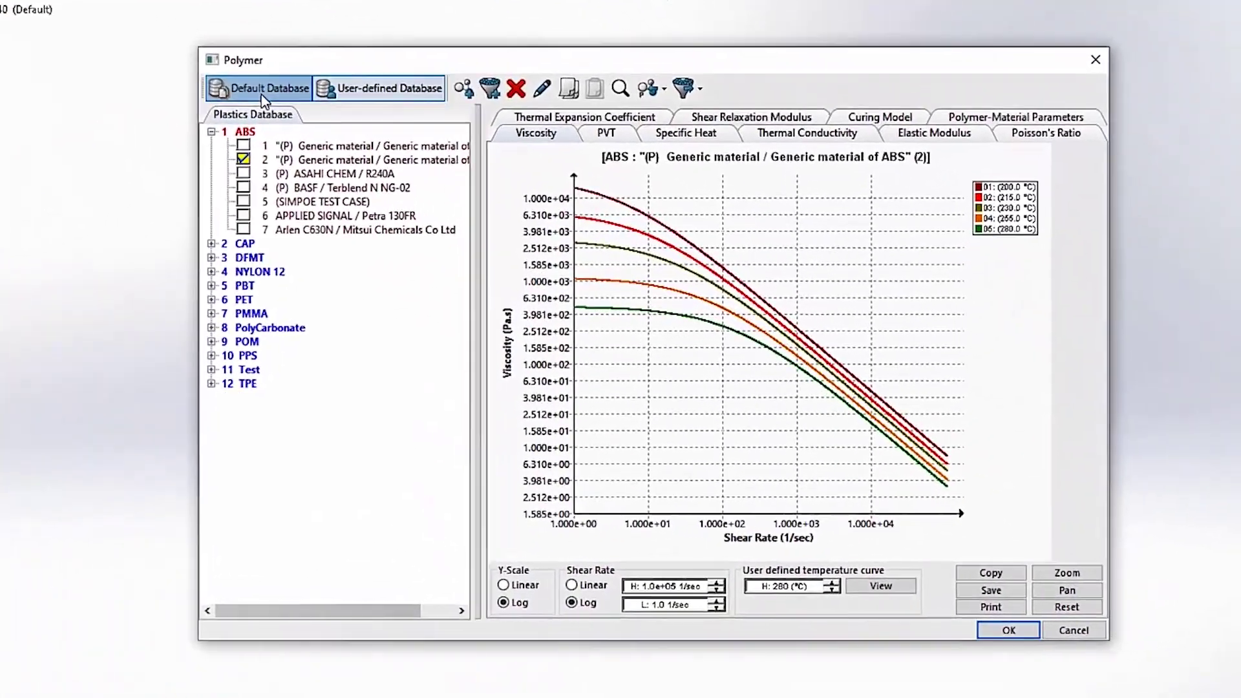
{"action": "left_click", "coordinate": [471, 178]}
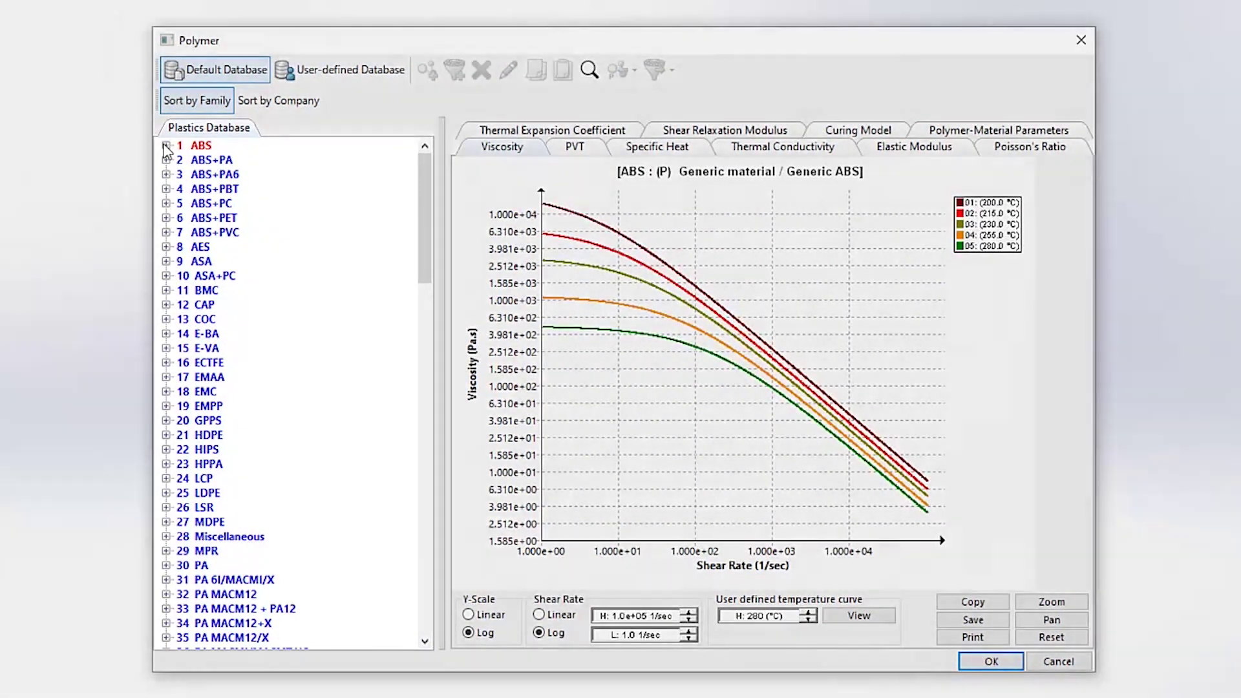
{"action": "left_click", "coordinate": [166, 146]}
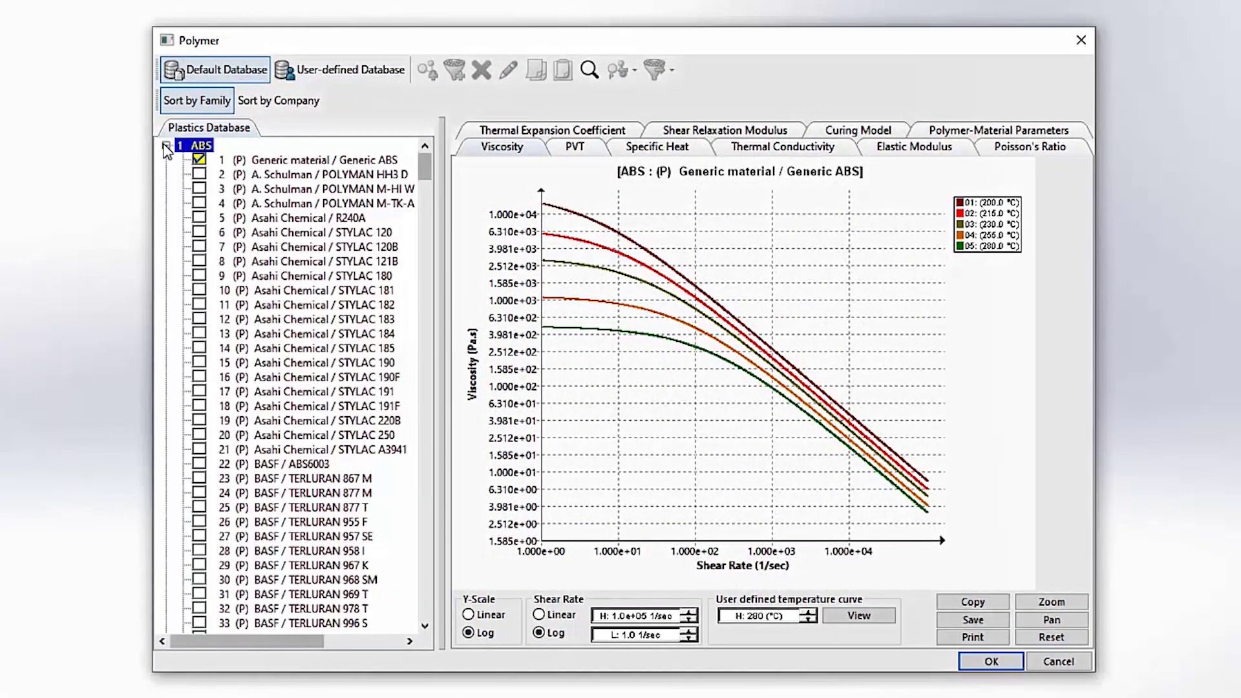
{"action": "mouse_move", "coordinate": [425, 170]}
{"action": "left_mouse_down"}
{"action": "mouse_move", "coordinate": [425, 461]}
{"action": "mouse_move", "coordinate": [431, 168]}
{"action": "left_mouse_up"}
{"action": "left_click", "coordinate": [292, 464]}
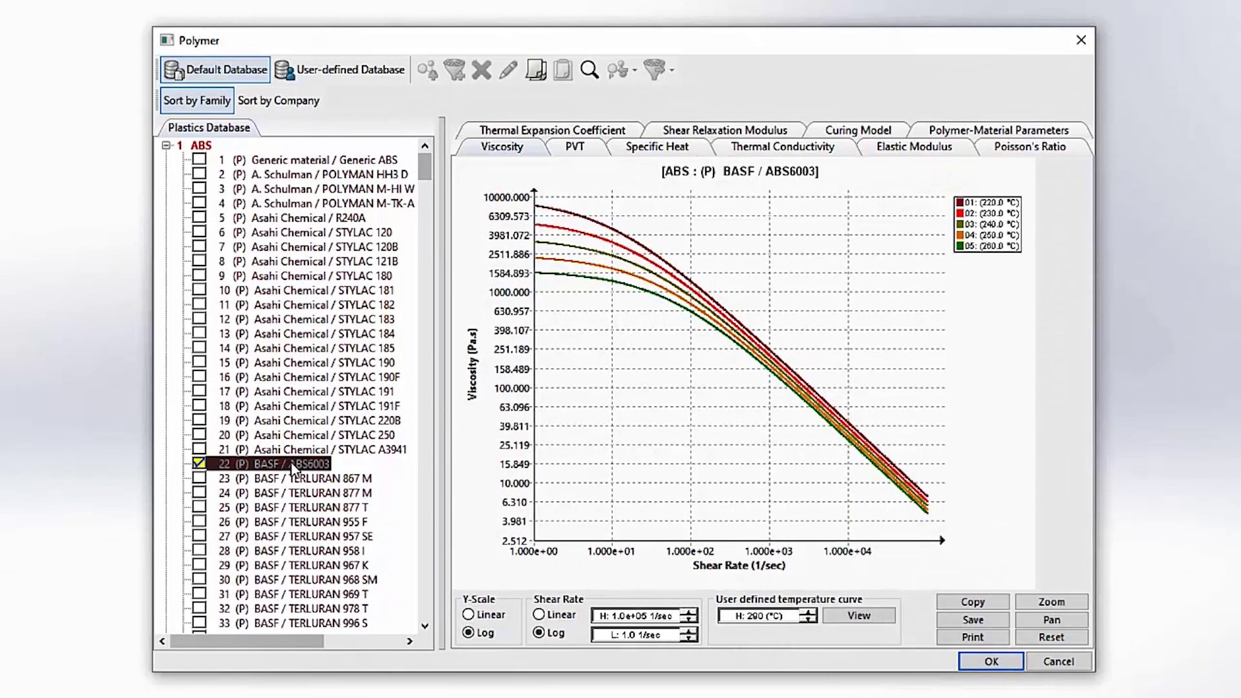
{"action": "left_click", "coordinate": [990, 661]}
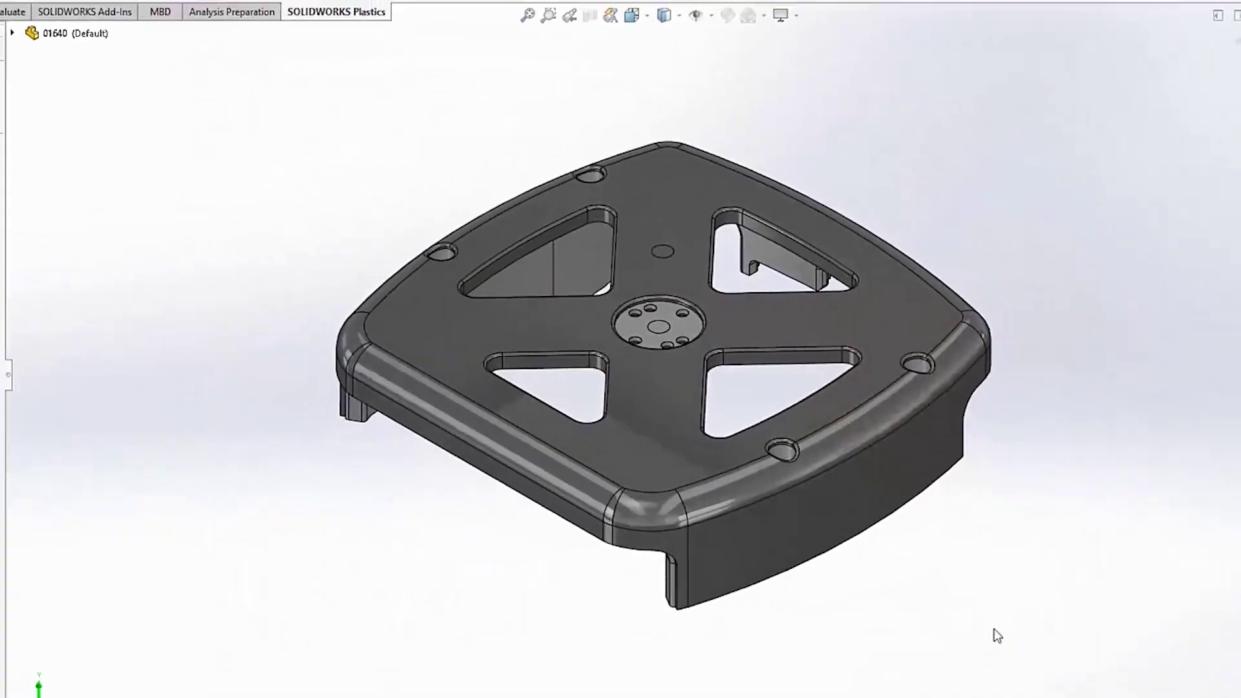
Step: Confirm unit 1's ABS6003 settings and give injection unit 2 the recently used ALLRUNA W 30 S 361
{"action": "right_click", "coordinate": [75, 223]}
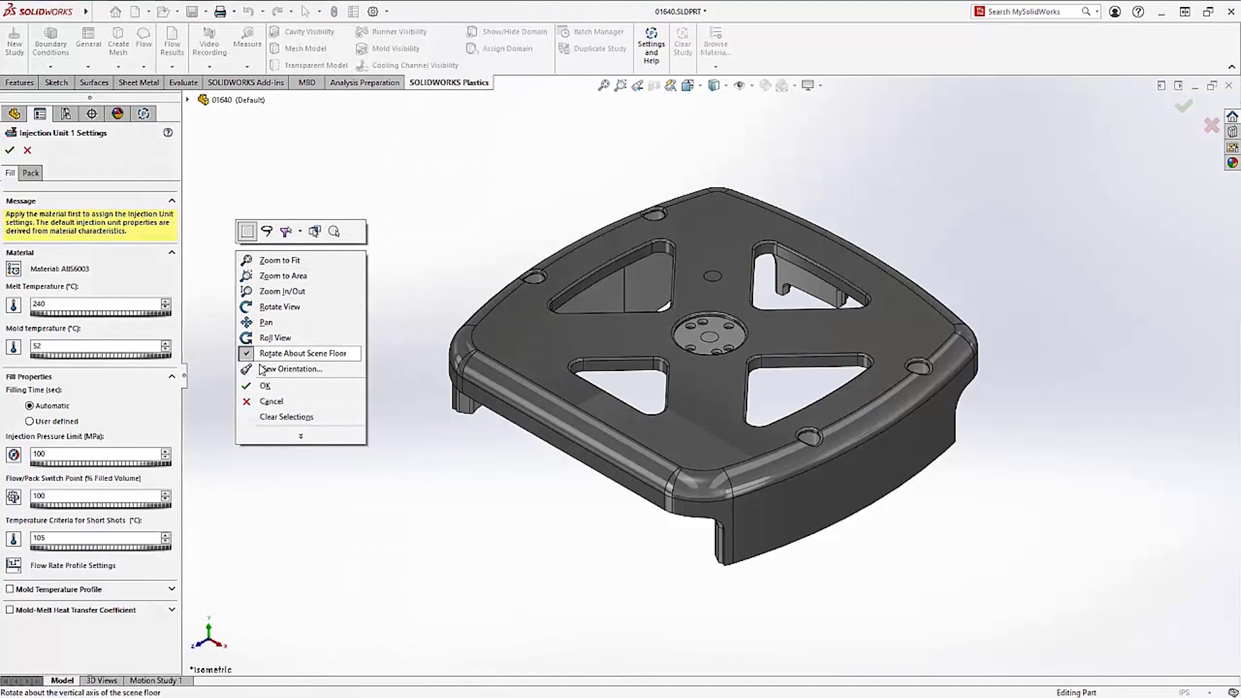
{"action": "left_click", "coordinate": [264, 385]}
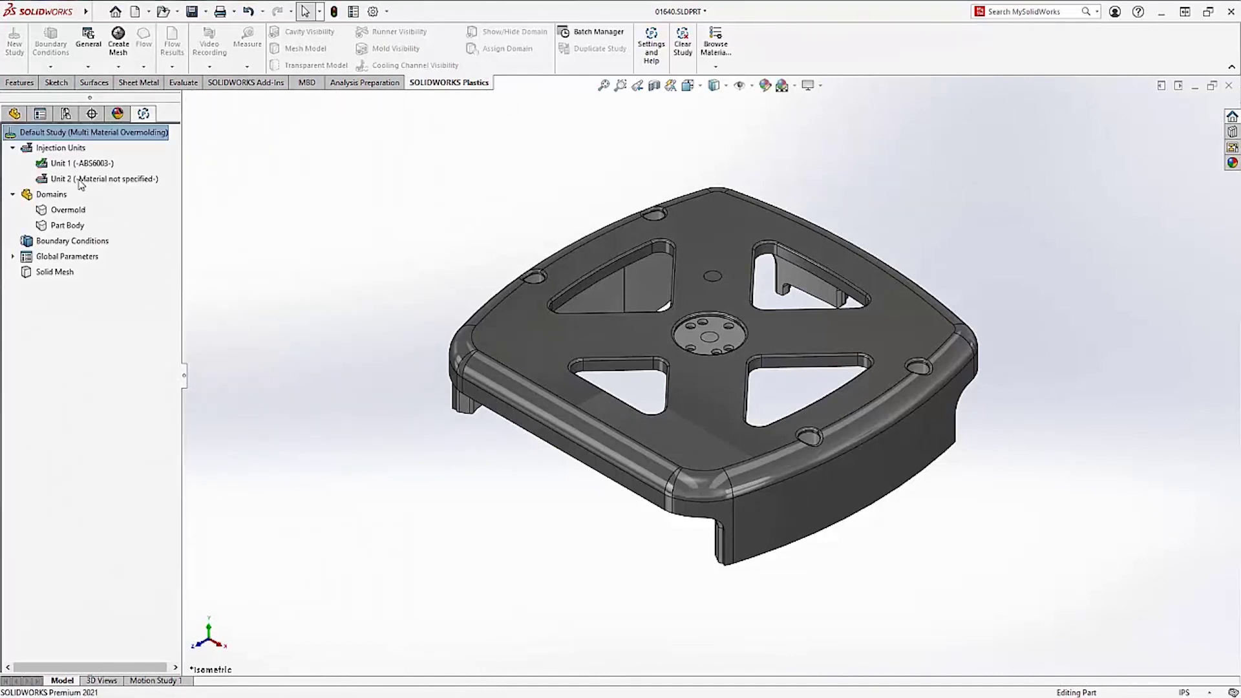
{"action": "right_click", "coordinate": [81, 181]}
{"action": "left_click", "coordinate": [108, 191]}
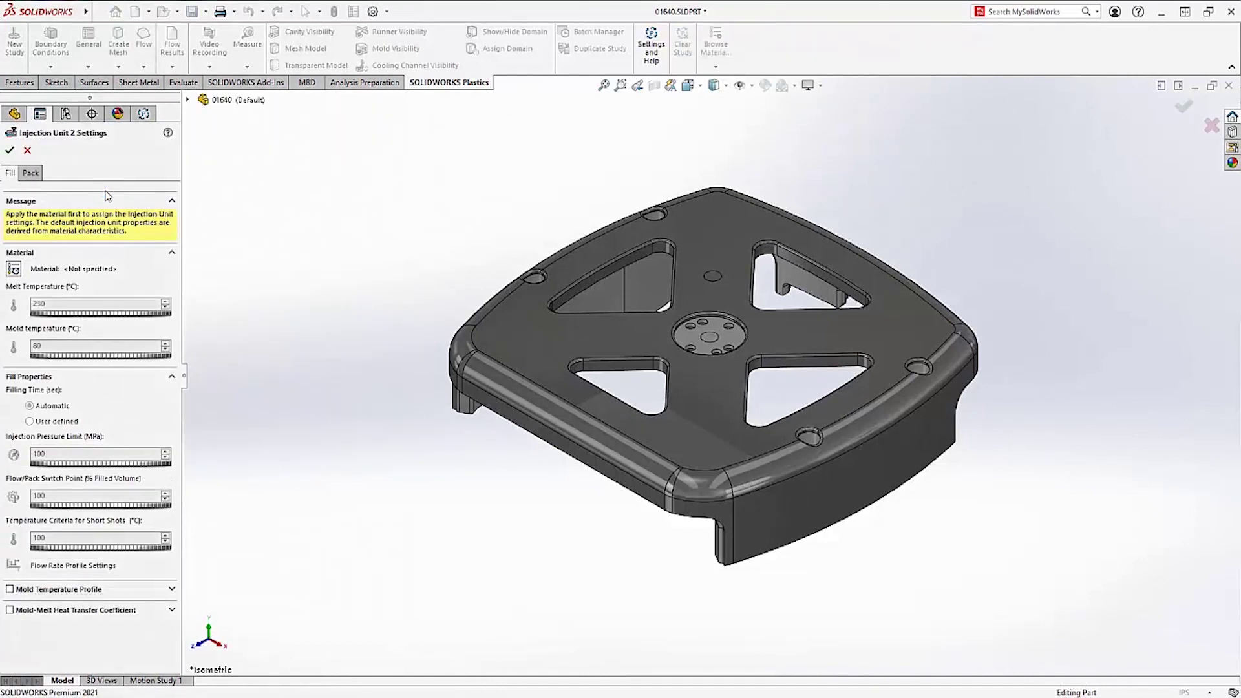
{"action": "left_click", "coordinate": [13, 268]}
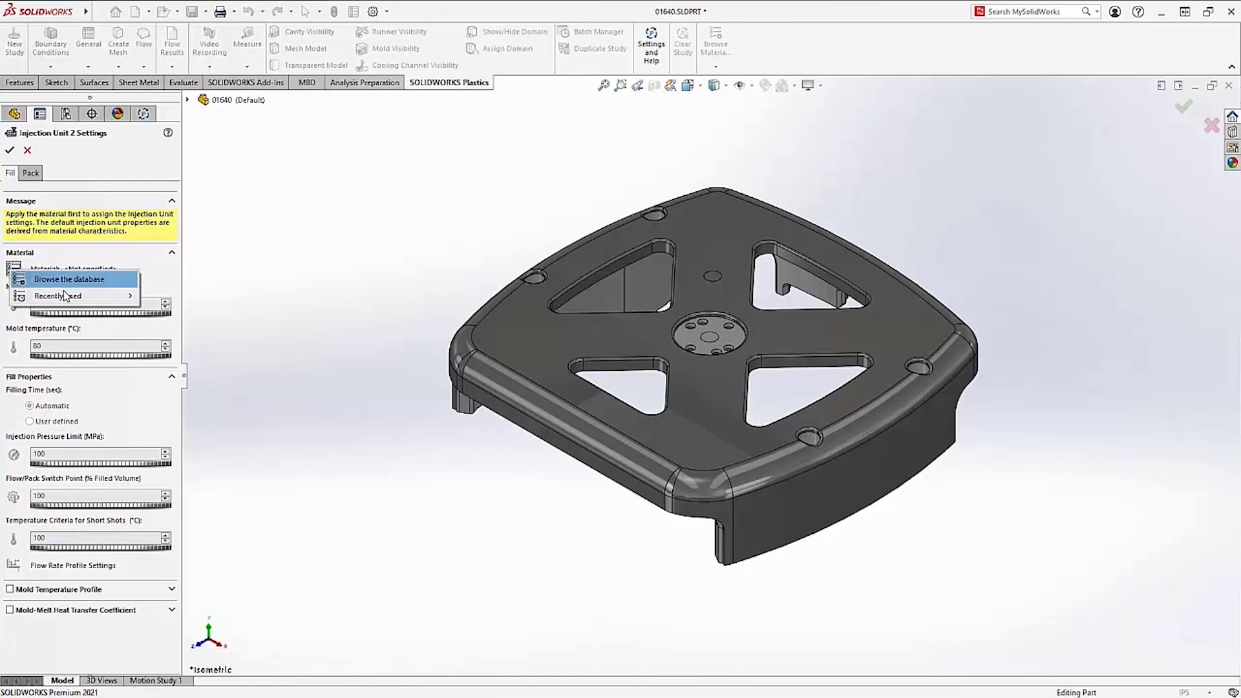
{"action": "mouse_move", "coordinate": [65, 295]}
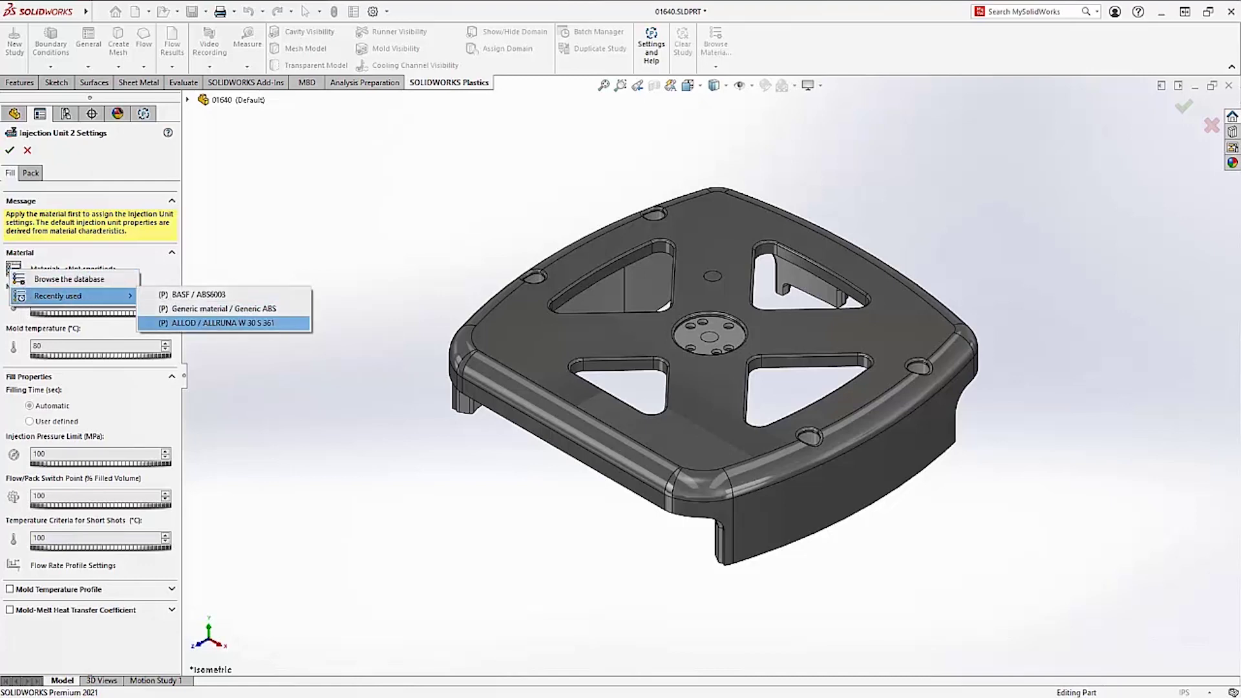
{"action": "left_click", "coordinate": [214, 322]}
{"action": "right_click", "coordinate": [209, 322]}
{"action": "left_click", "coordinate": [229, 458]}
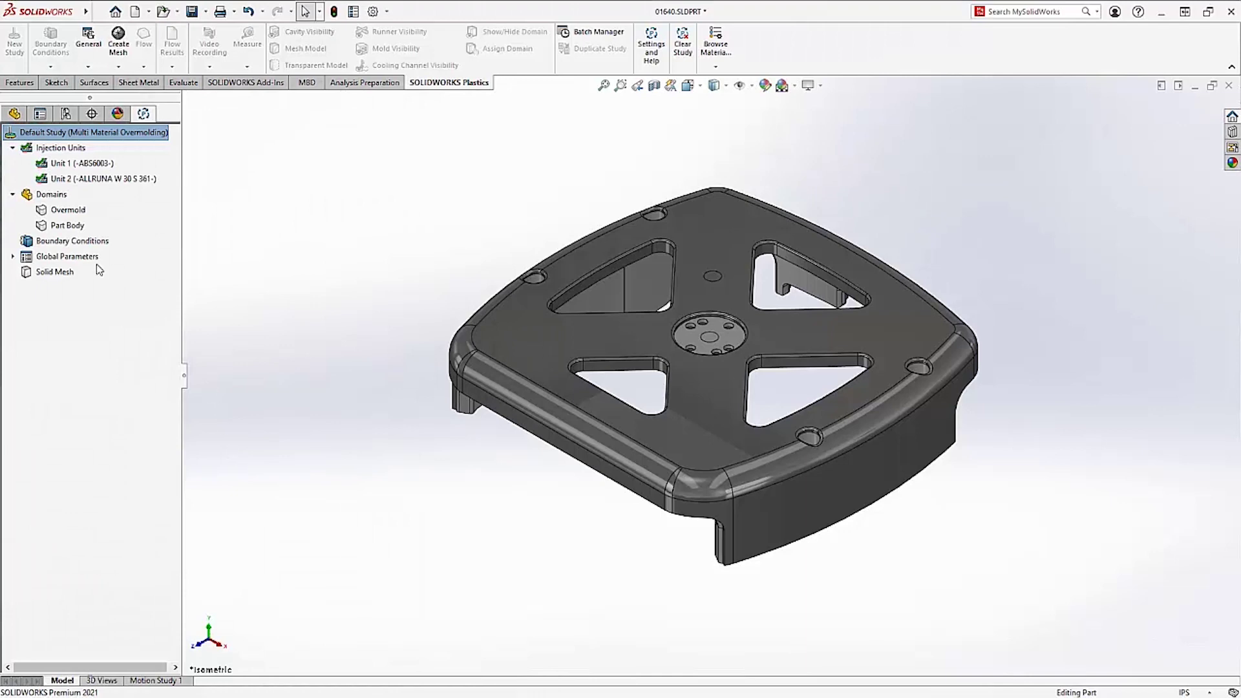
Step: Assign the Part Body domain as unit 1's cavity and the Overmold domain as unit 2's cavity
{"action": "right_click", "coordinate": [64, 226]}
{"action": "mouse_move", "coordinate": [124, 239]}
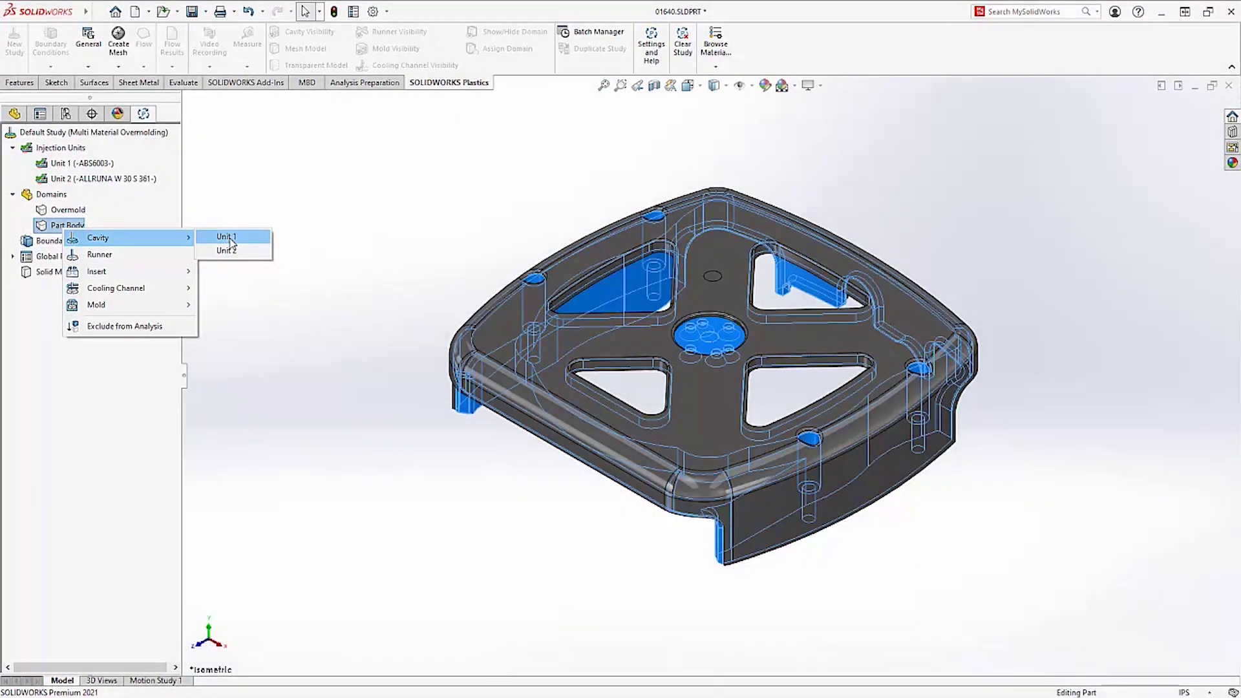
{"action": "left_click", "coordinate": [230, 238]}
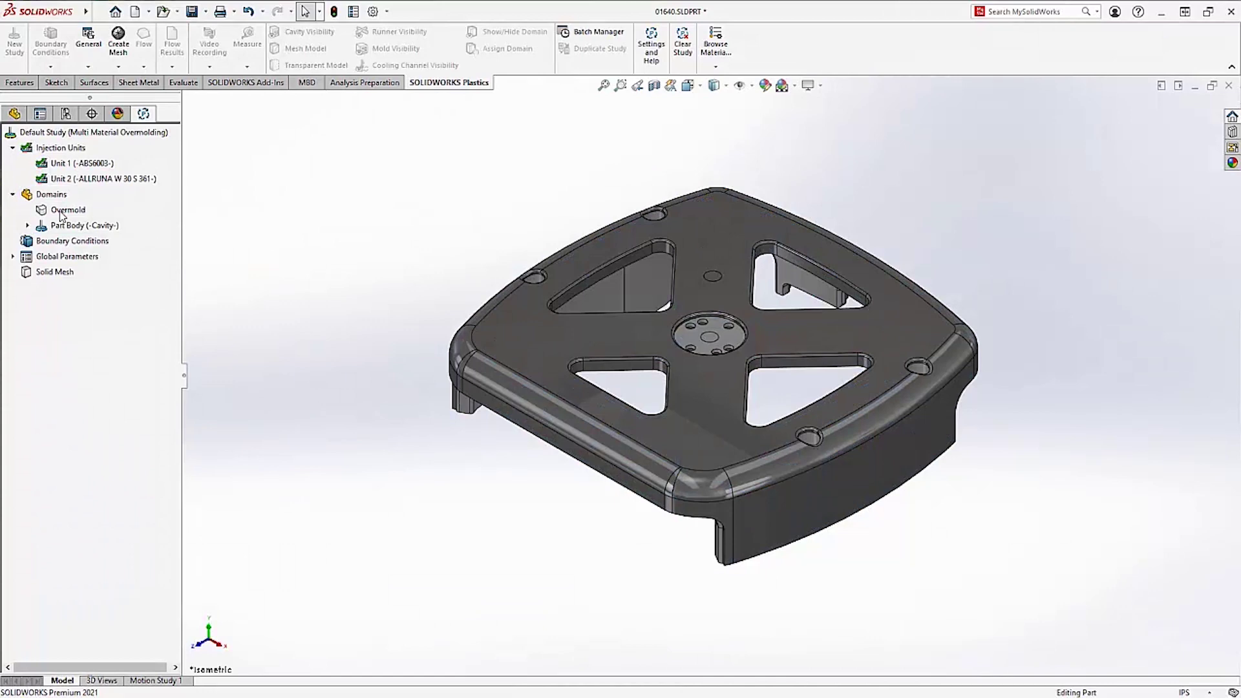
{"action": "right_click", "coordinate": [61, 216]}
{"action": "mouse_move", "coordinate": [97, 220]}
{"action": "left_click", "coordinate": [222, 234]}
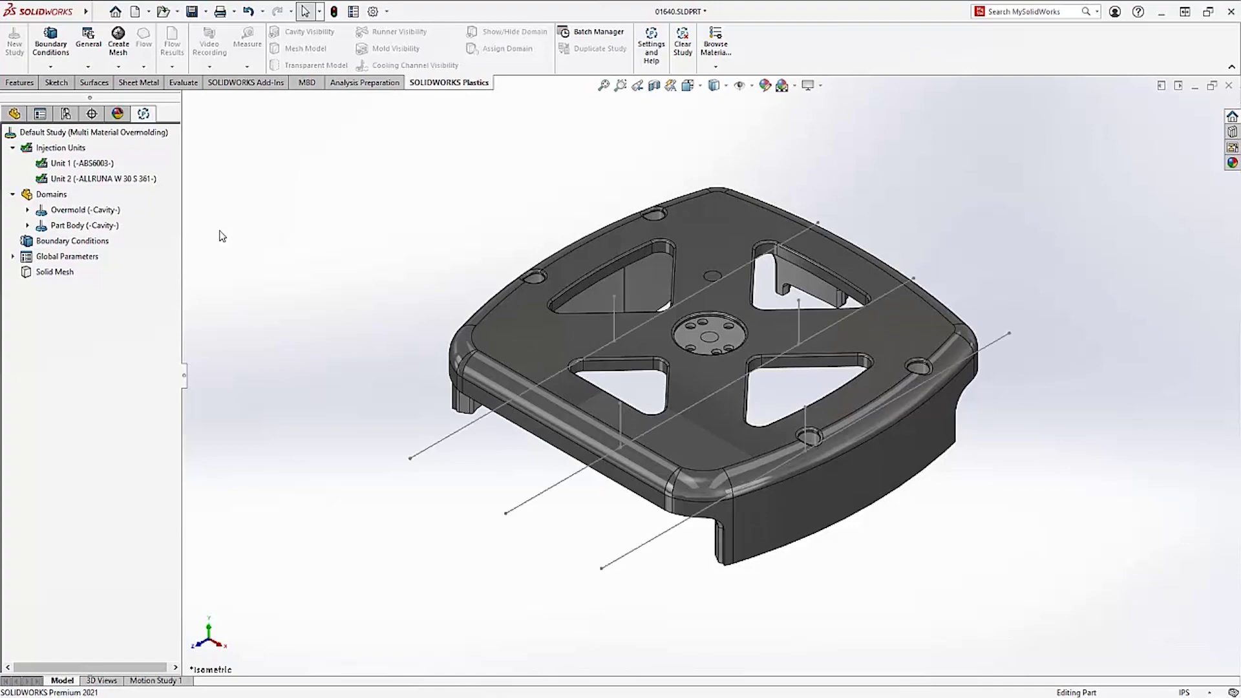
Step: Assign 12 mm cooling channels to the horizontal sketch lines, then set channel type to Baffle
{"action": "right_click", "coordinate": [62, 196]}
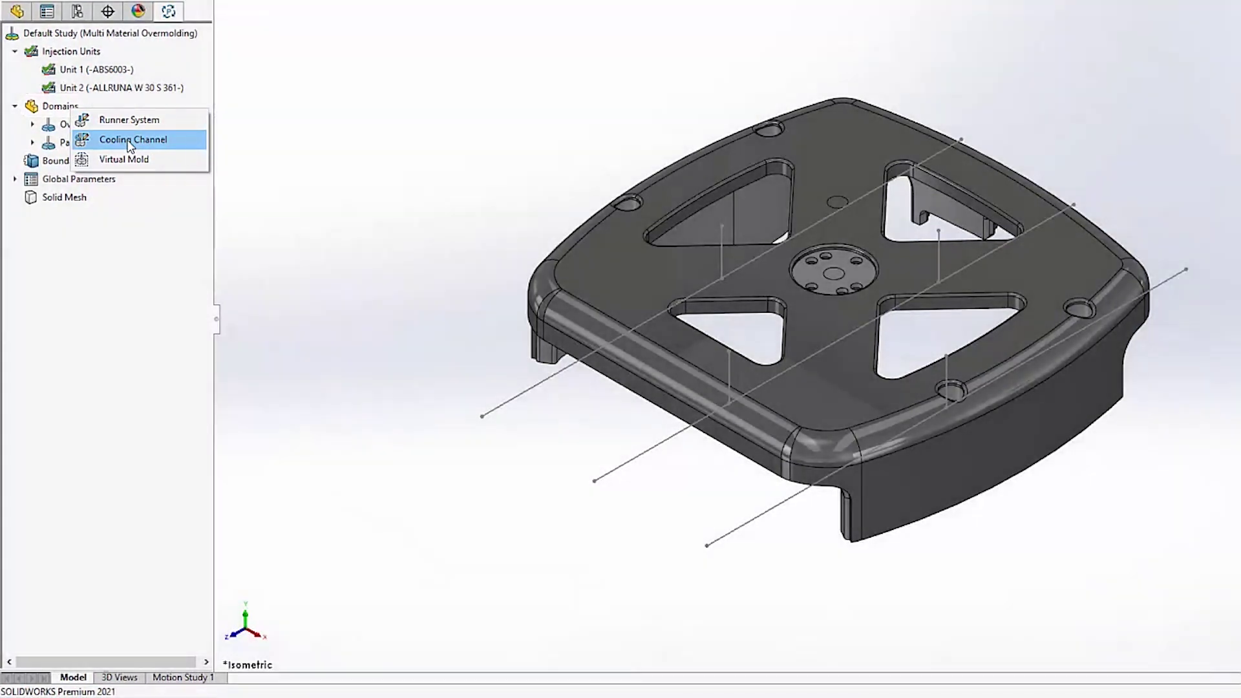
{"action": "left_click", "coordinate": [129, 146]}
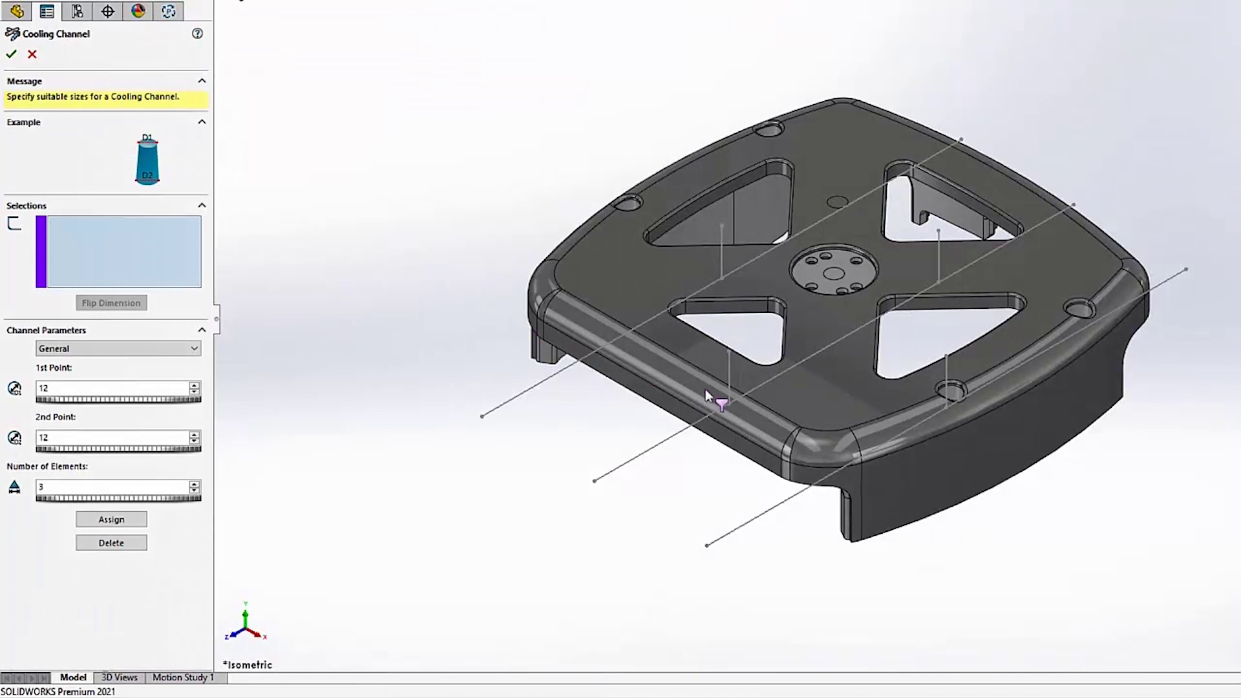
{"action": "left_click", "coordinate": [892, 441]}
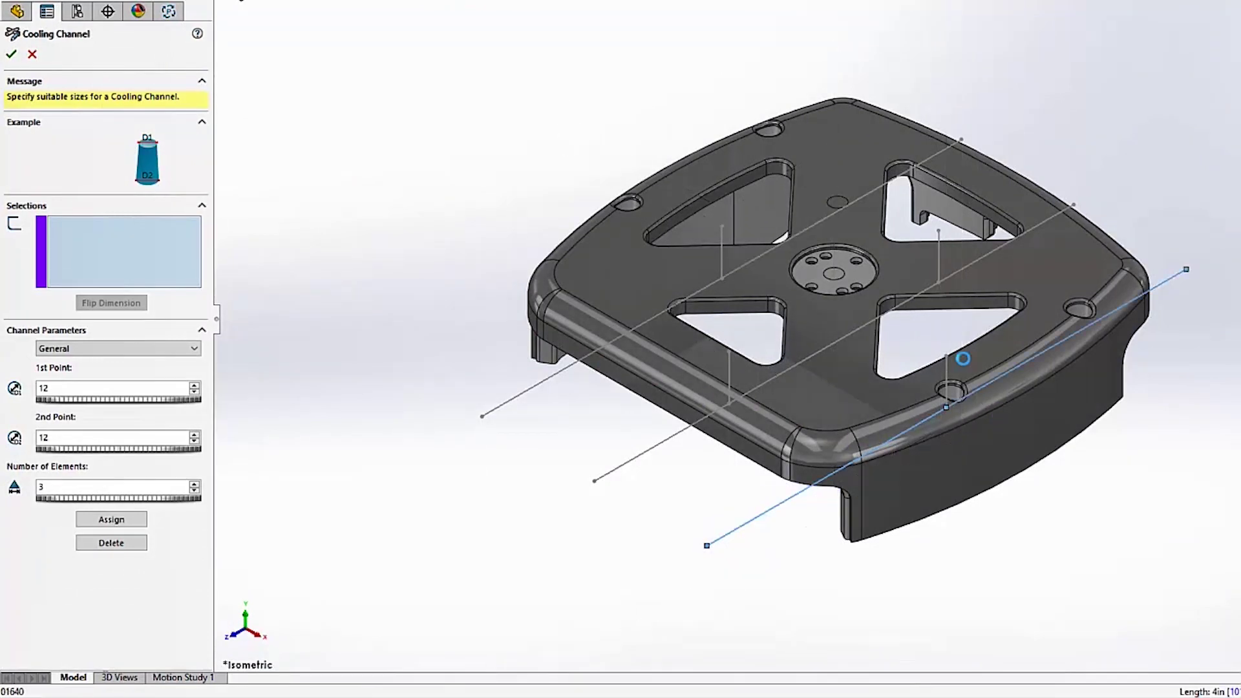
{"action": "left_click", "coordinate": [898, 308]}
{"action": "left_click", "coordinate": [707, 413]}
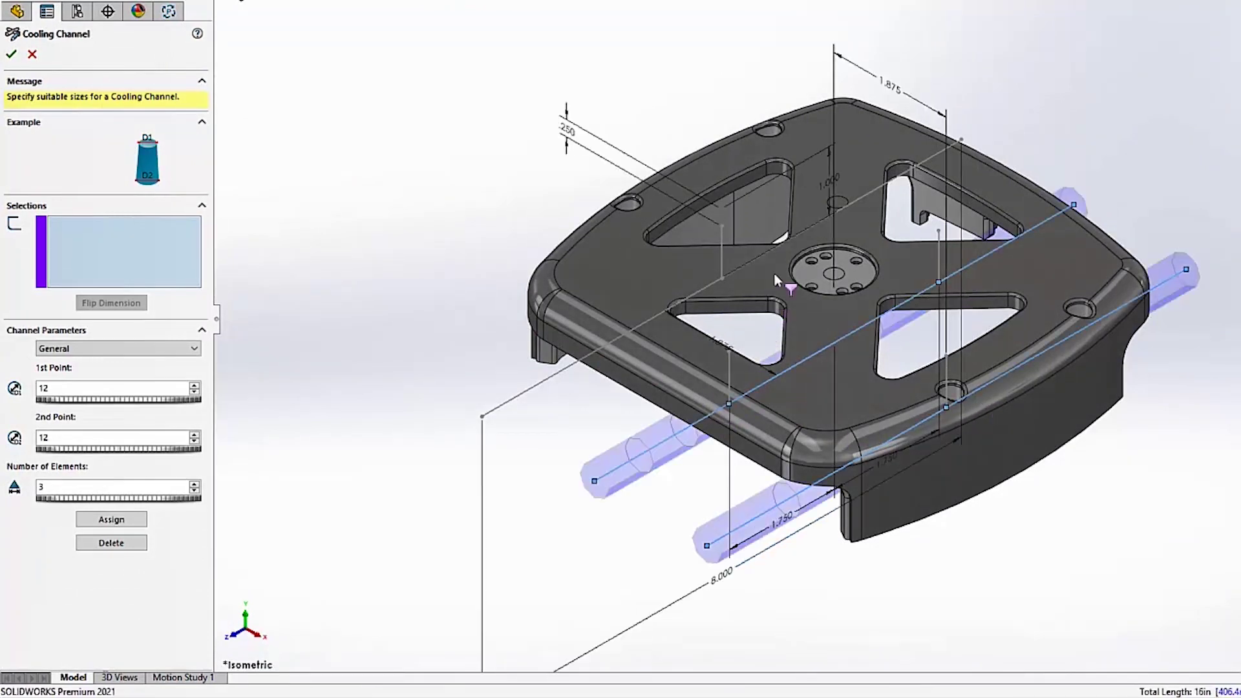
{"action": "left_click", "coordinate": [739, 266]}
{"action": "left_click", "coordinate": [674, 315]}
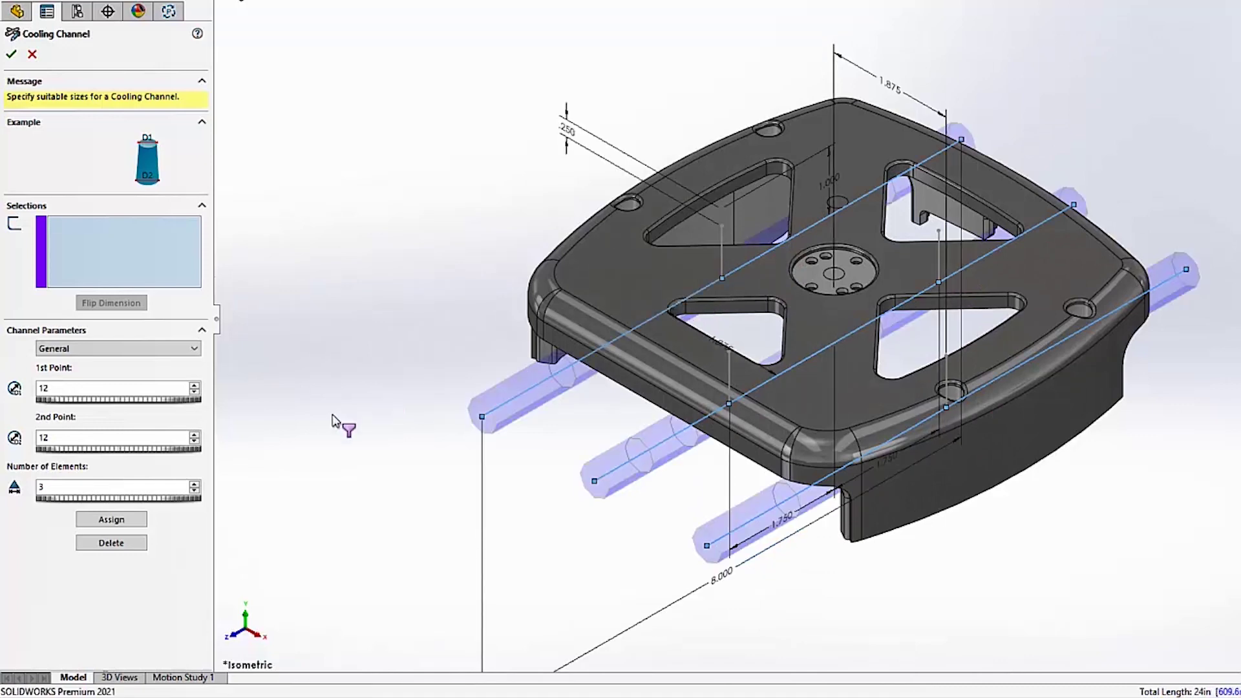
{"action": "left_click", "coordinate": [120, 521]}
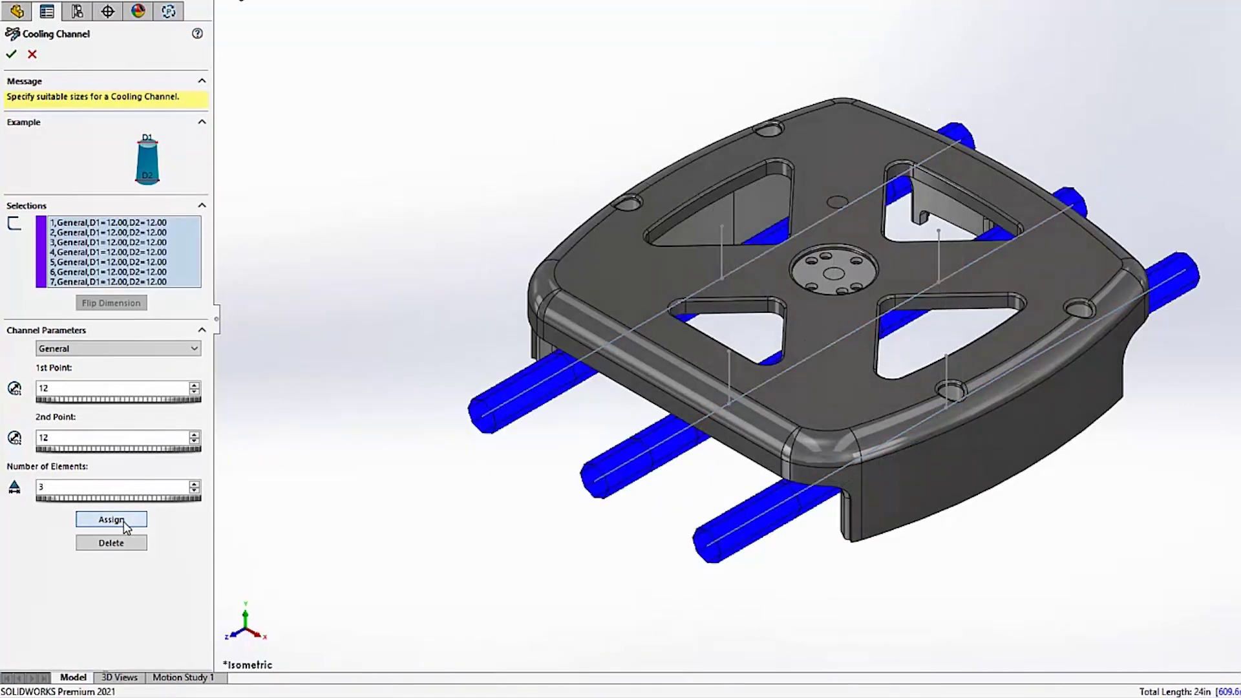
{"action": "left_click", "coordinate": [124, 348]}
{"action": "left_click", "coordinate": [115, 373]}
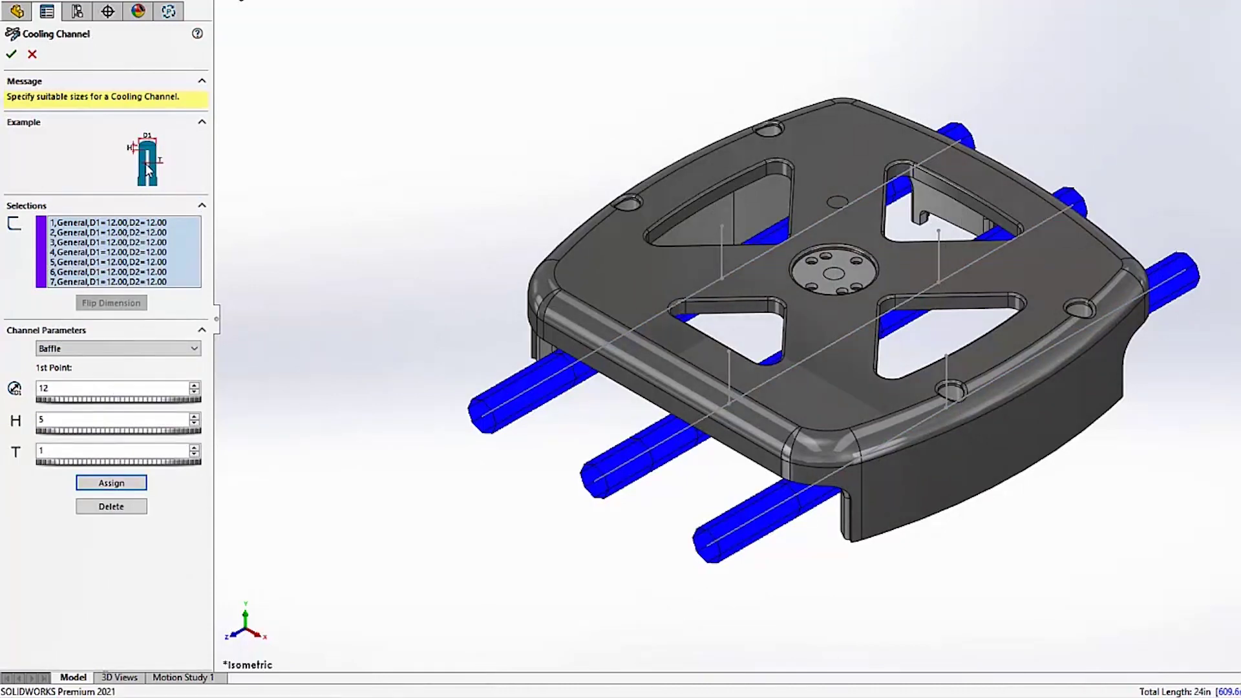
Step: Assign 10 mm baffles to the selected vertical sketch lines
{"action": "scroll", "coordinate": [80, 386], "scroll_direction": "down", "scroll_amount": 1}
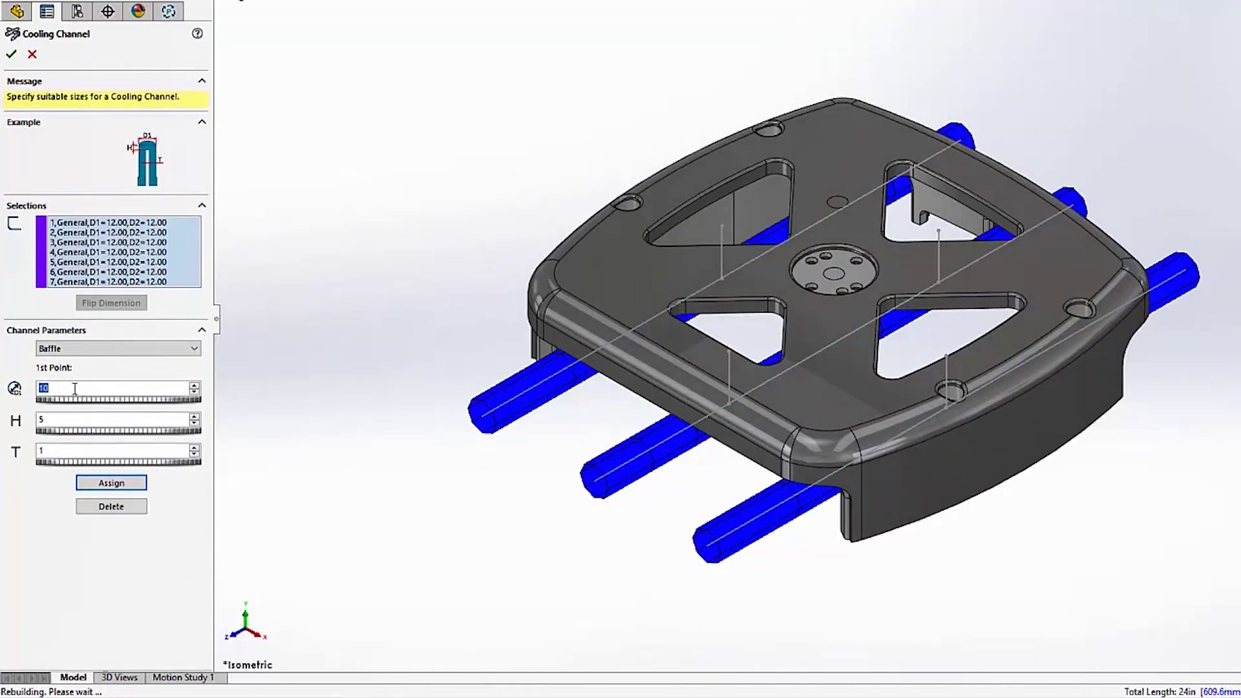
{"action": "left_click", "coordinate": [723, 256]}
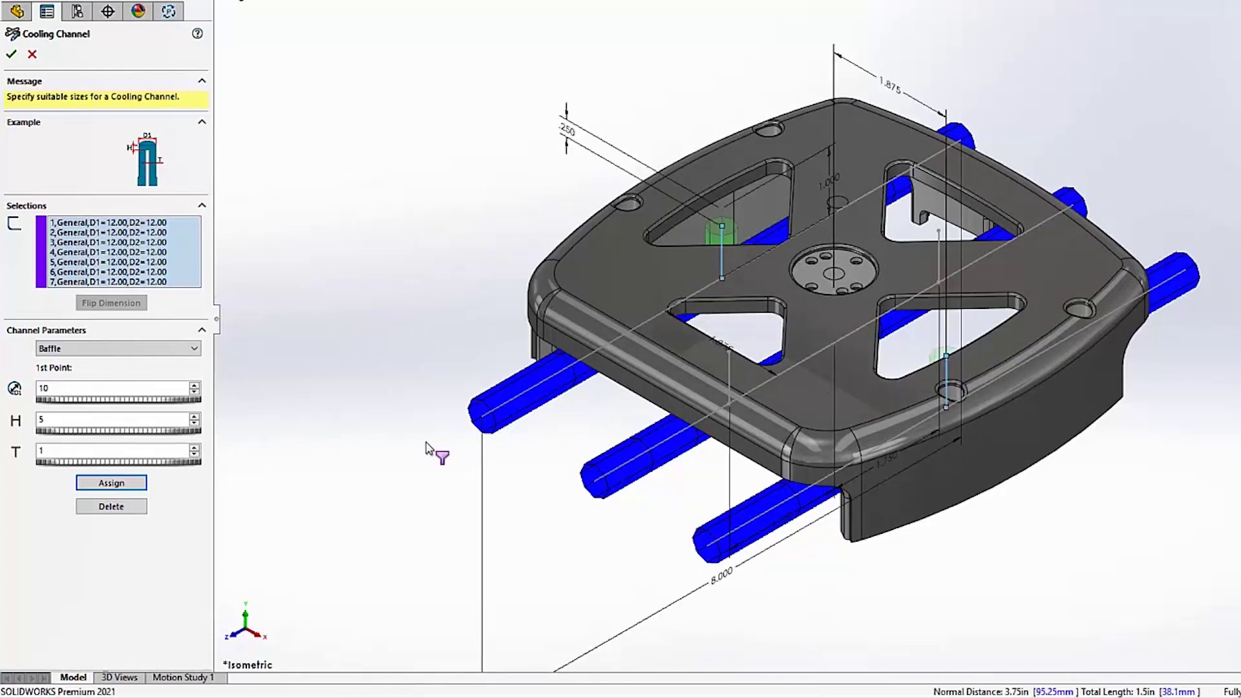
{"action": "left_click", "coordinate": [106, 484]}
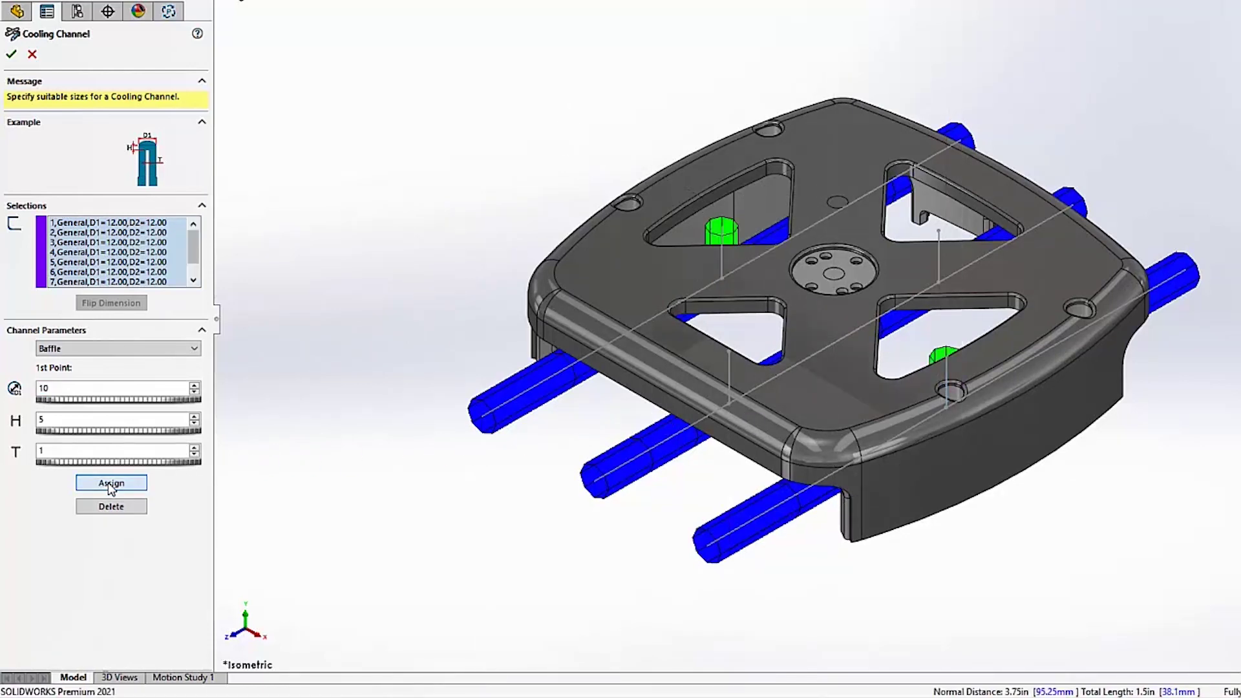
Step: Add bubblers with 10 mm outer and 6 mm inner diameter on two vertical lines and finish
{"action": "left_click", "coordinate": [113, 349]}
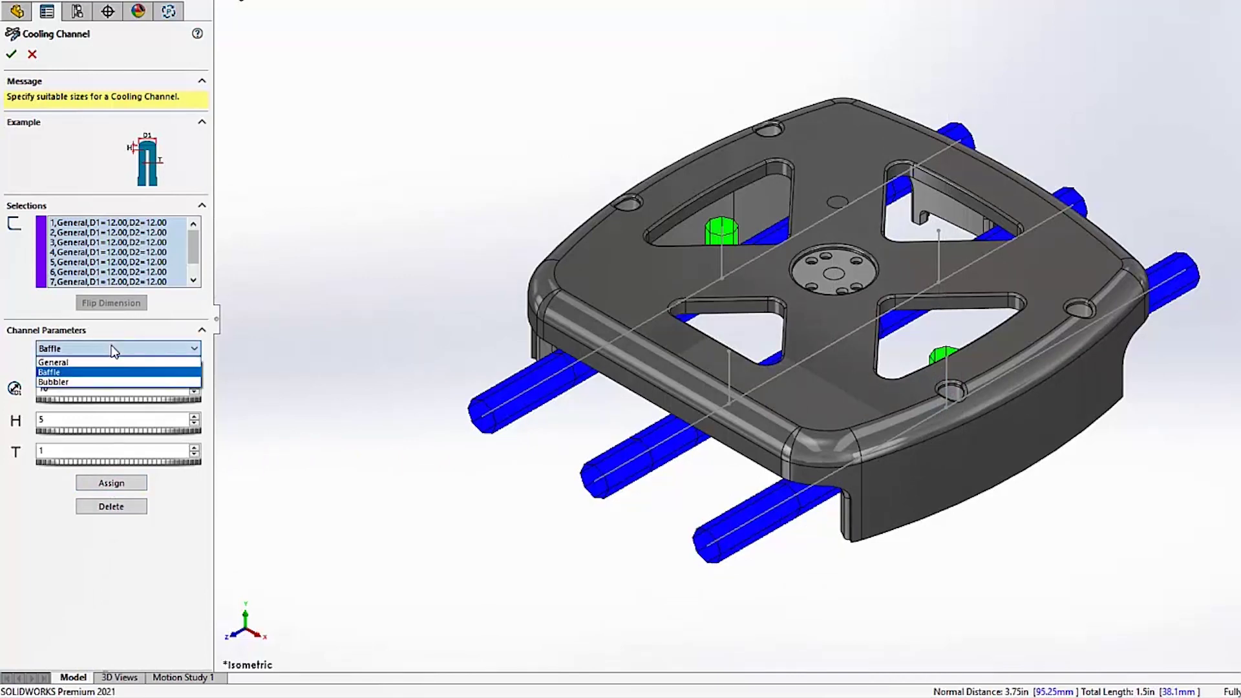
{"action": "left_click", "coordinate": [102, 383]}
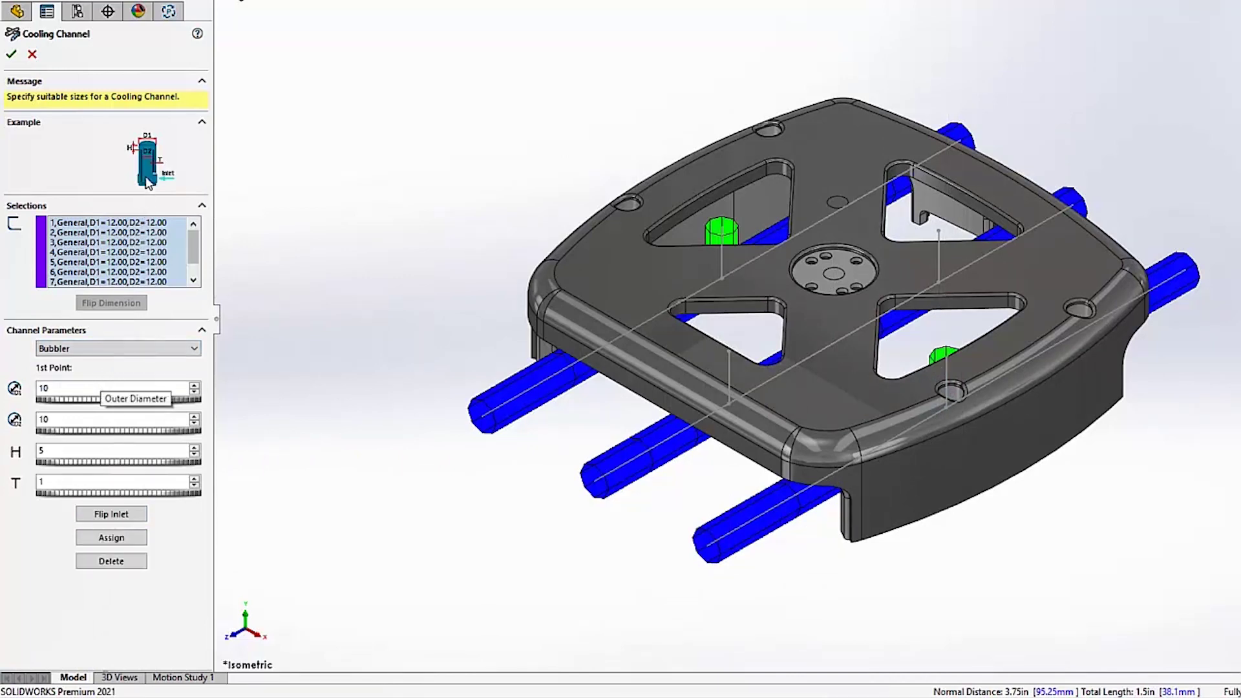
{"action": "double_click", "coordinate": [66, 418]}
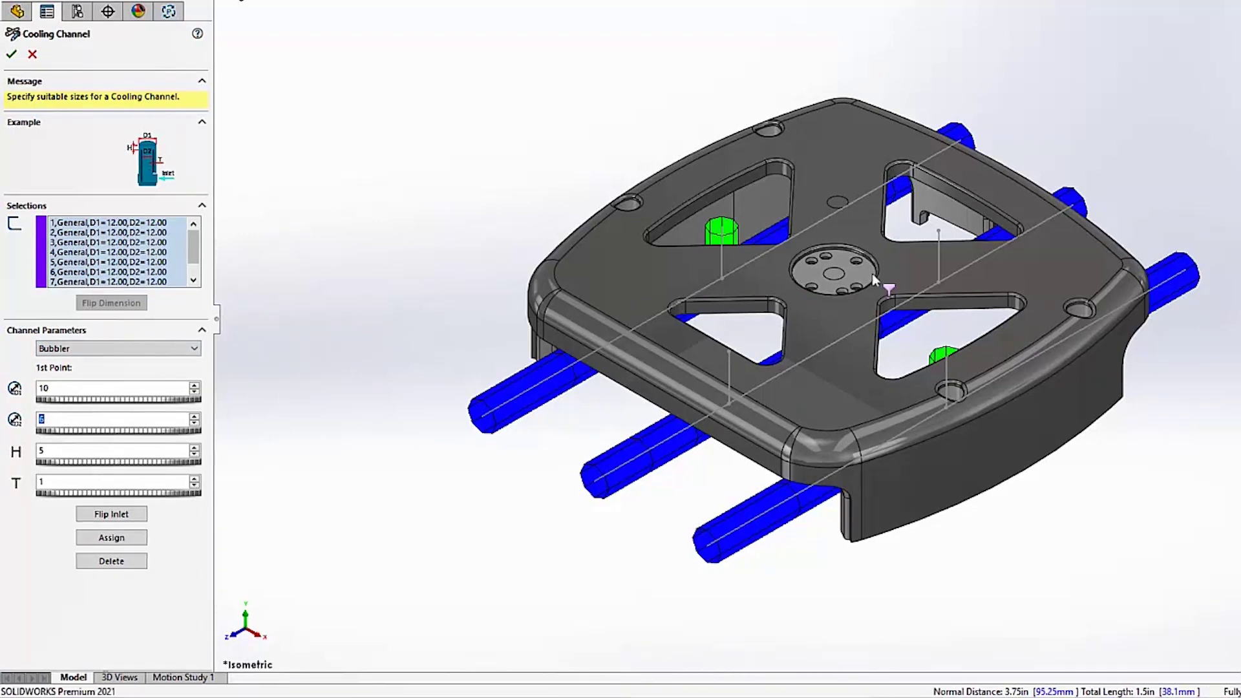
{"action": "left_click", "coordinate": [938, 257]}
{"action": "left_click", "coordinate": [729, 366]}
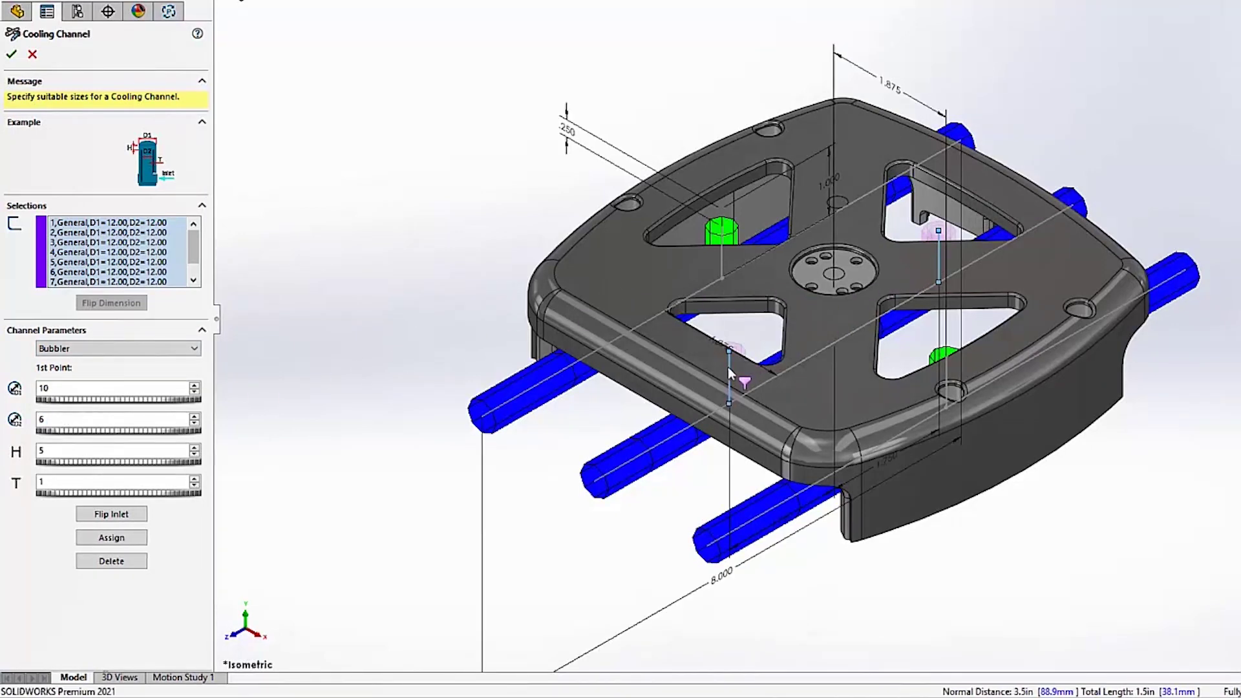
{"action": "left_click", "coordinate": [116, 537]}
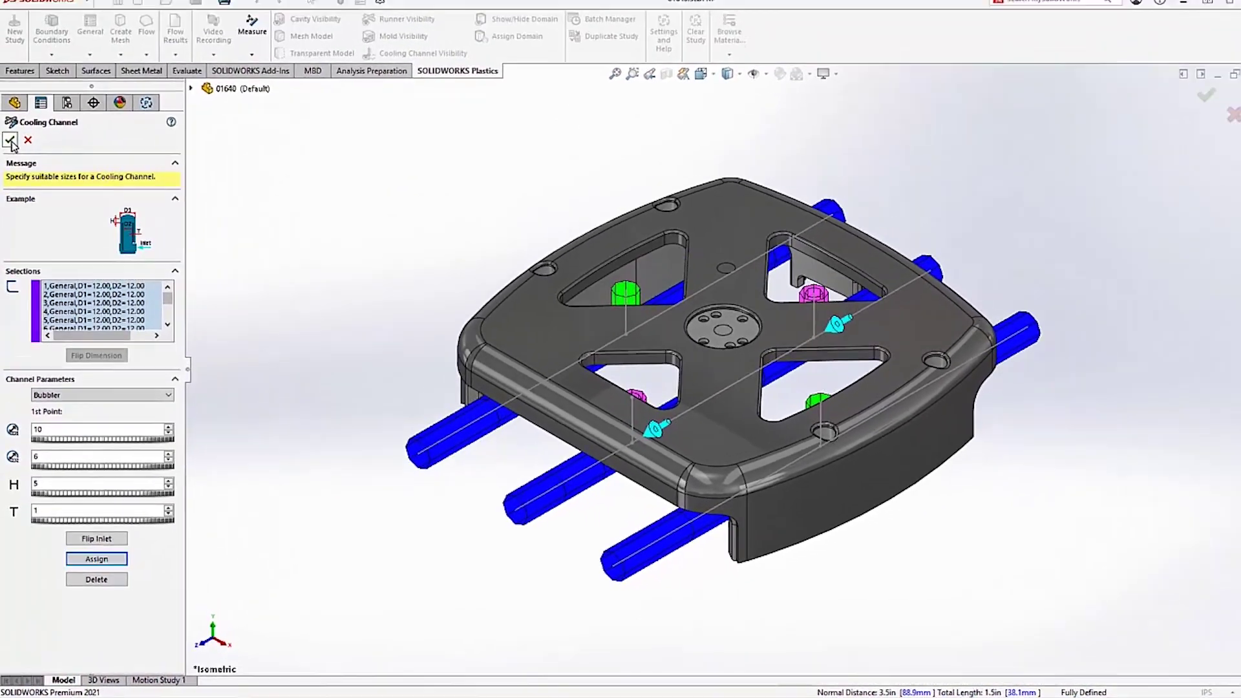
{"action": "left_click", "coordinate": [9, 140]}
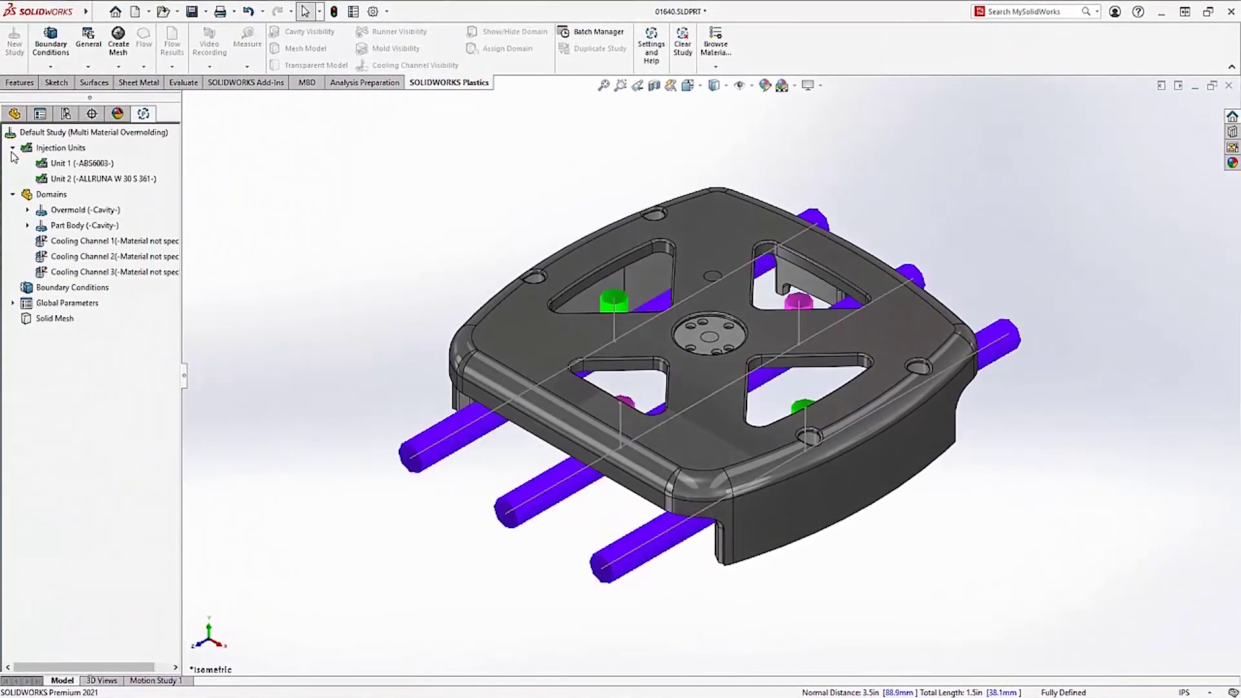
Step: Insert a virtual mold box around the part, sized 110 mm in X and 45 mm in Y
{"action": "right_click", "coordinate": [39, 194]}
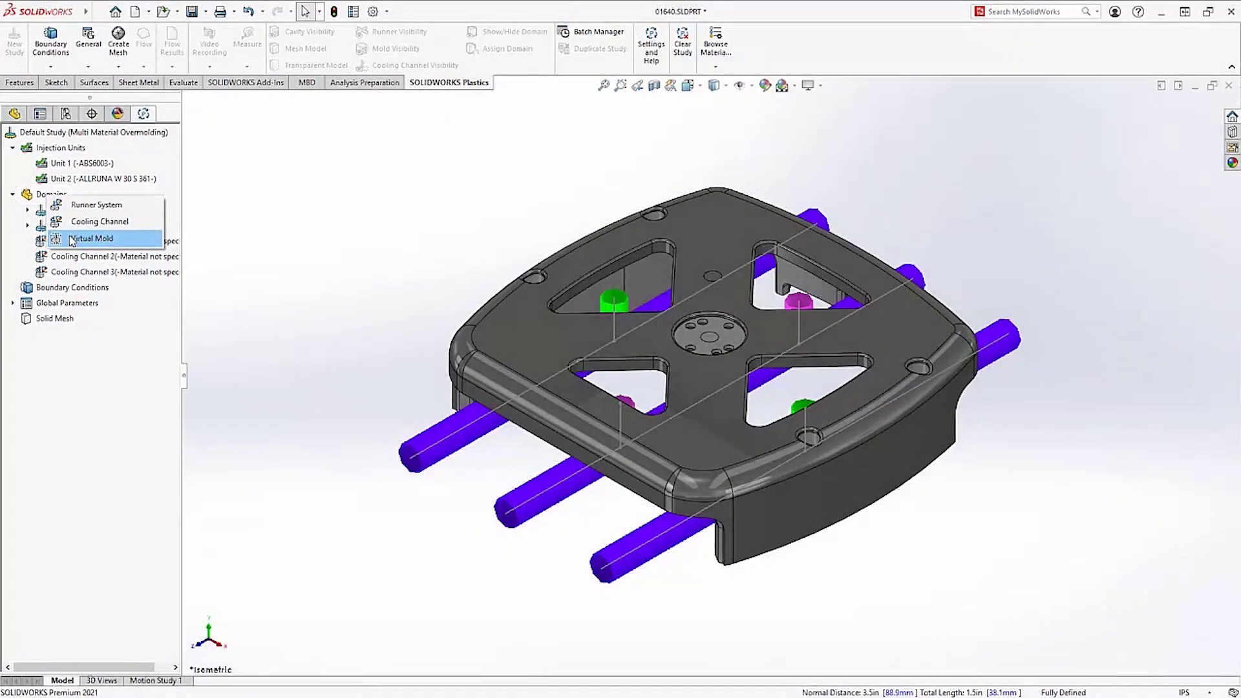
{"action": "left_click", "coordinate": [71, 239]}
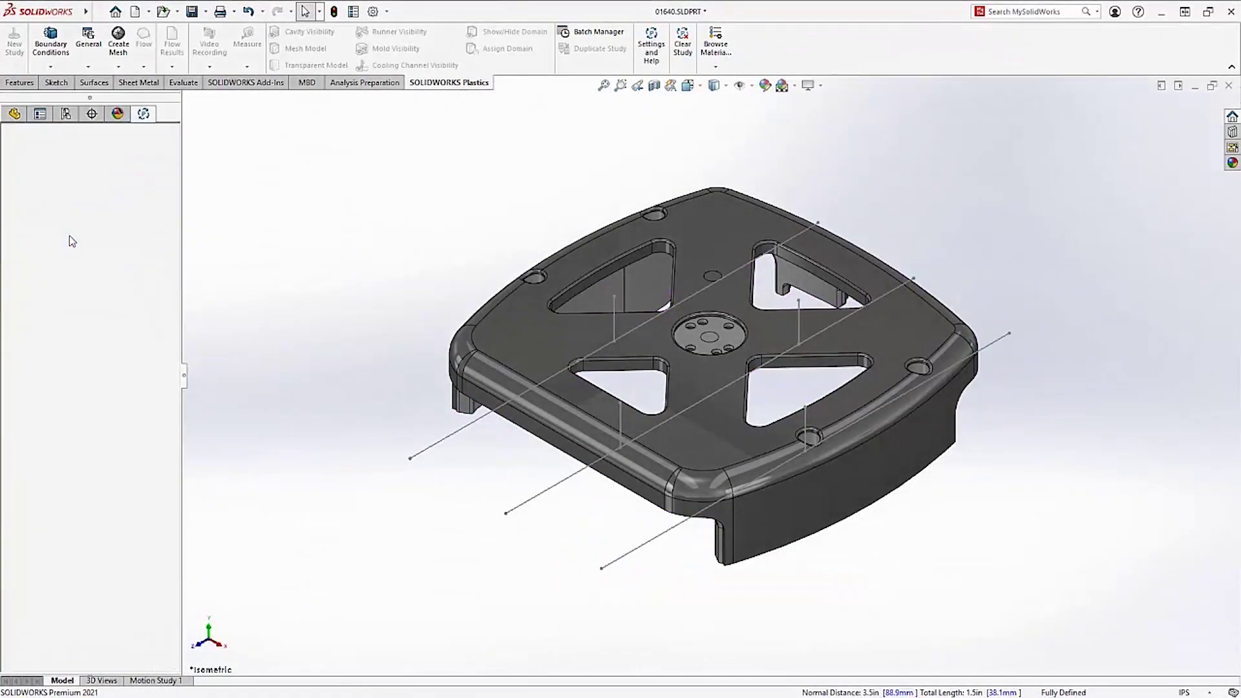
{"action": "left_click_drag", "start_coordinate": [350, 579], "coordinate": [462, 533]}
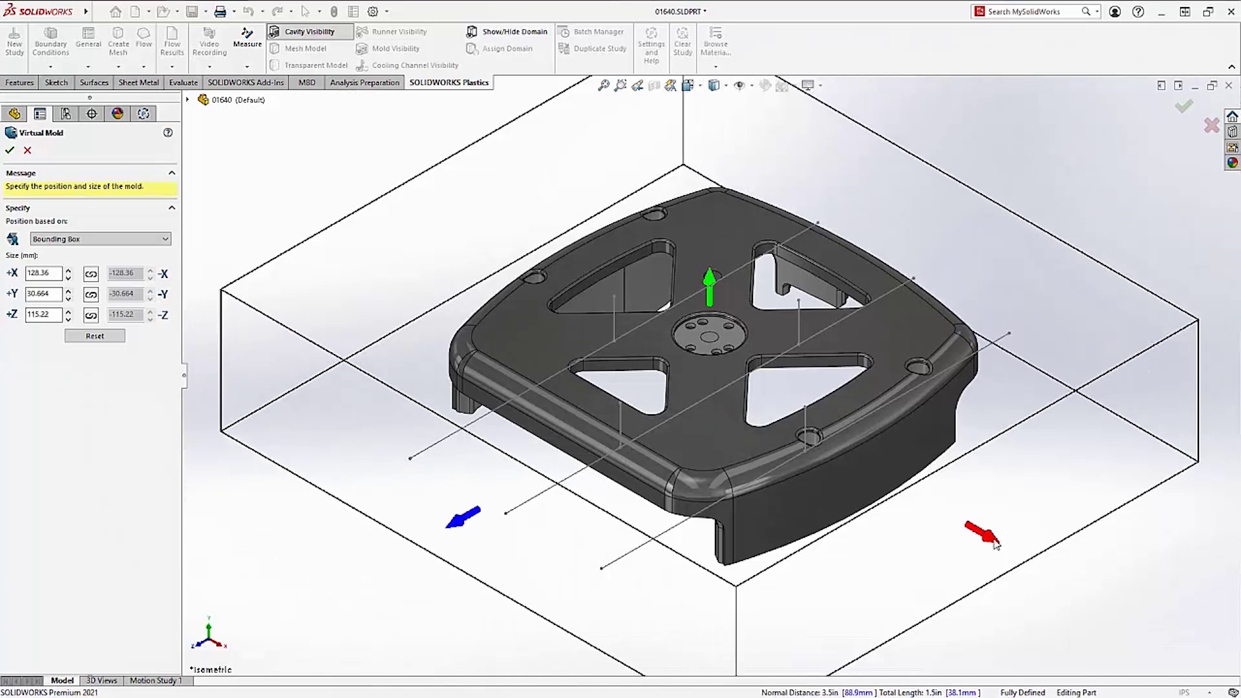
{"action": "left_click_drag", "start_coordinate": [995, 543], "coordinate": [924, 501]}
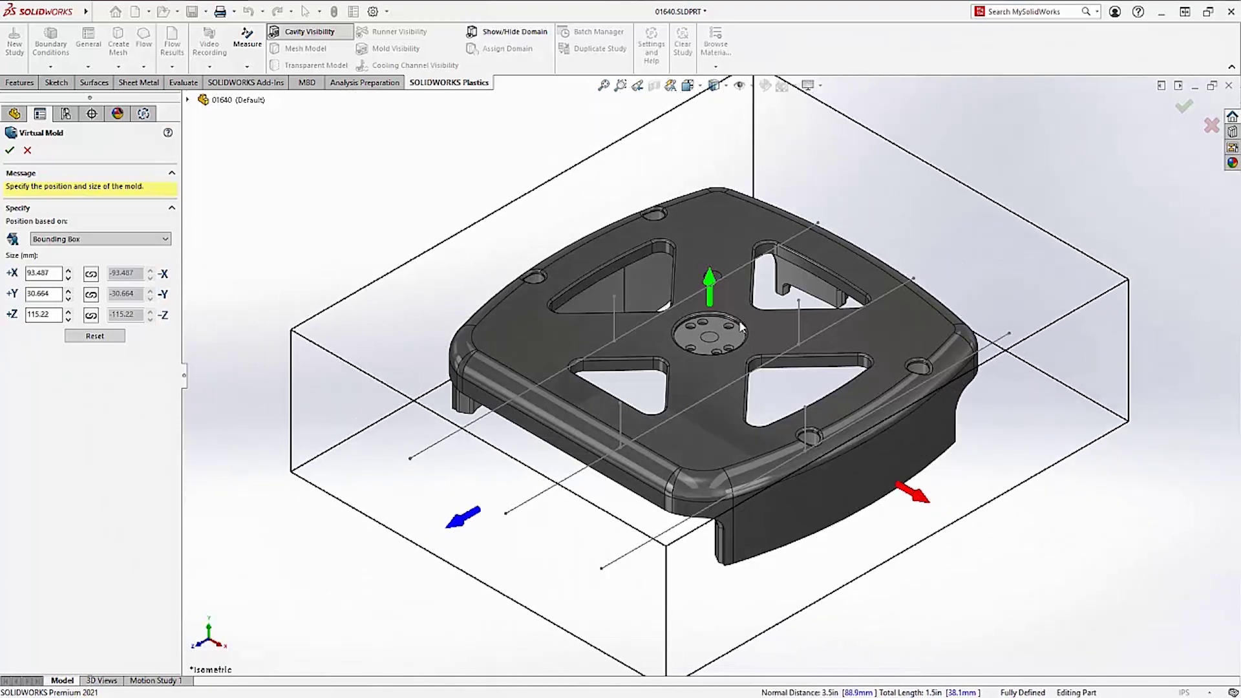
{"action": "left_click_drag", "start_coordinate": [709, 286], "coordinate": [709, 254]}
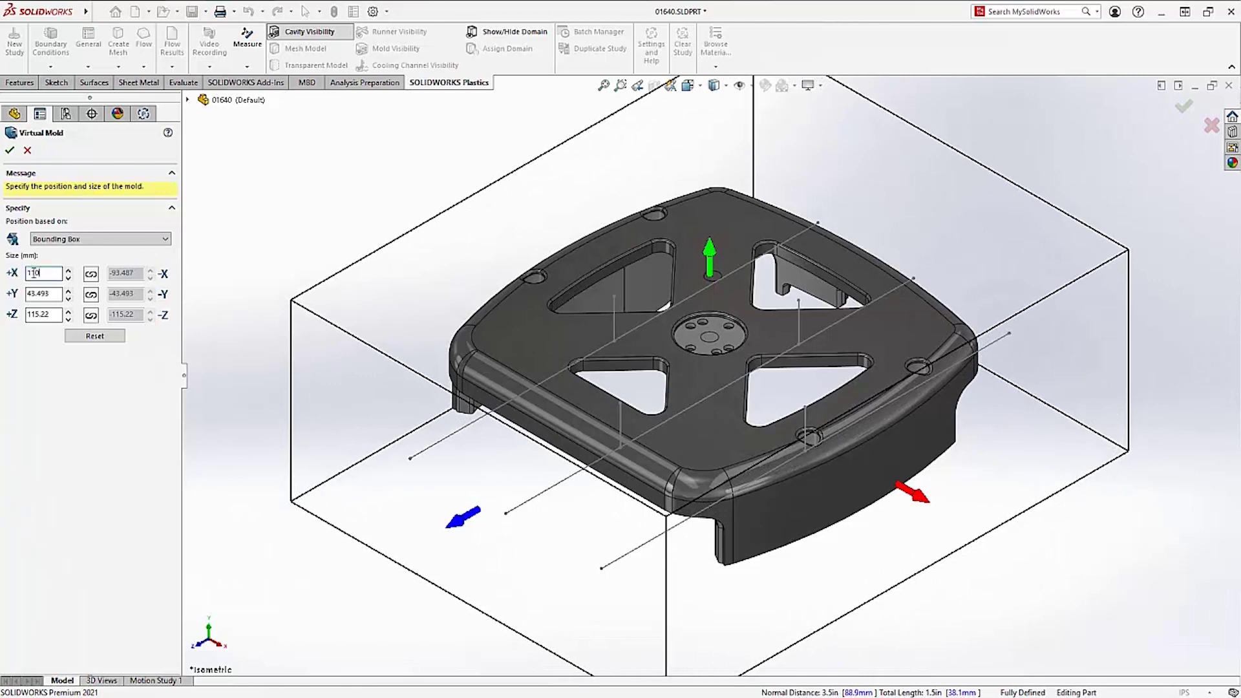
{"action": "key", "text": "Tab"}
{"action": "type", "text": "45"}
{"action": "key", "text": "Tab"}
Step: Confirm the 125 mm Z mold size; assign Water to Cooling Channels 1–3 and Steel - 420SS to the mold
{"action": "type", "text": "125"}
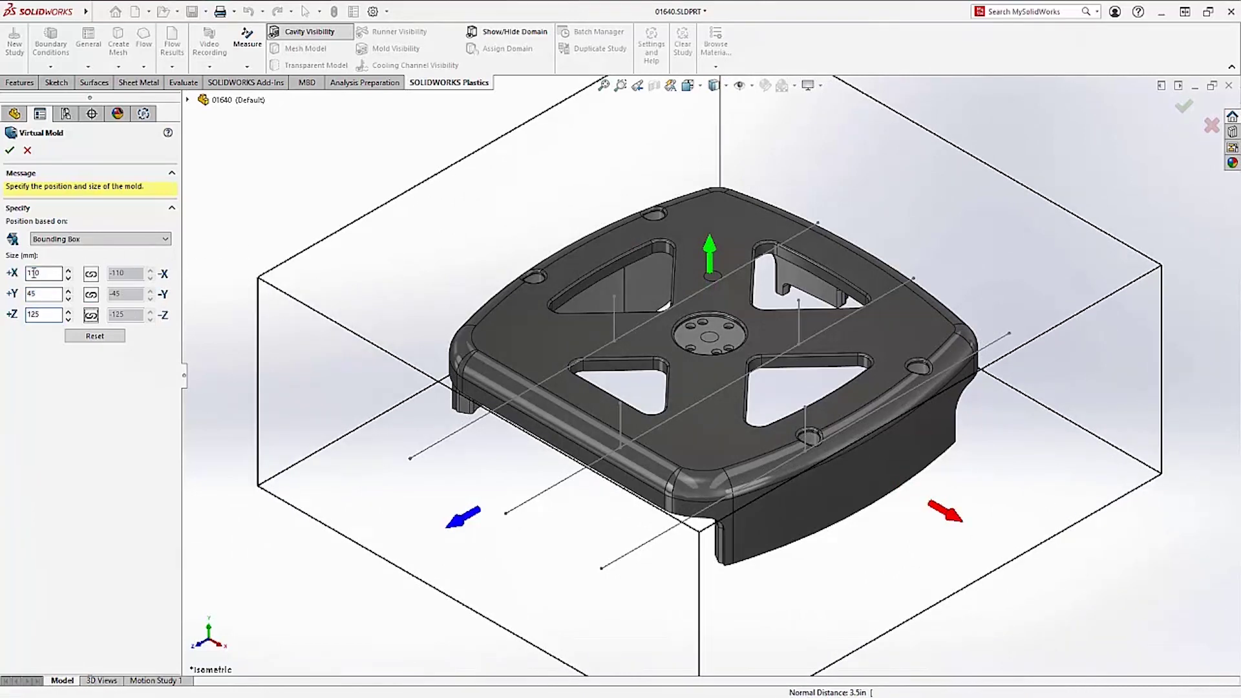
{"action": "left_click", "coordinate": [9, 150]}
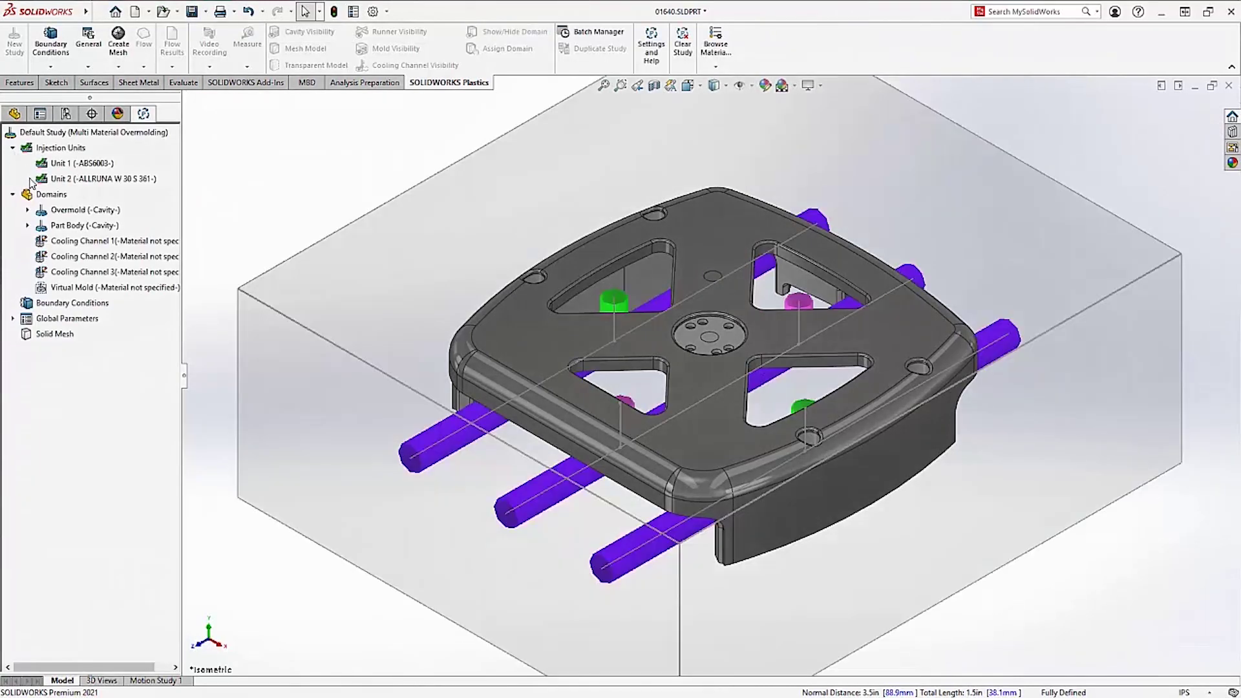
{"action": "left_click", "coordinate": [78, 240]}
{"action": "left_click", "coordinate": [77, 256], "text": "ctrl"}
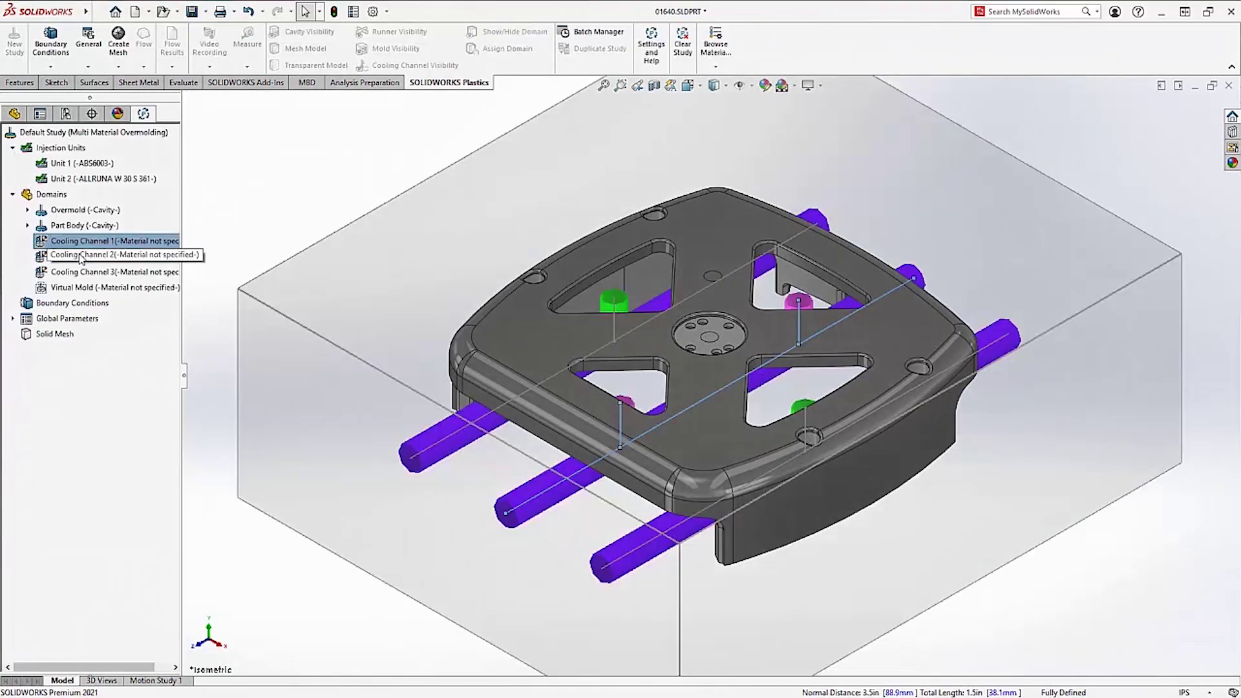
{"action": "left_click", "coordinate": [76, 272], "text": "ctrl"}
{"action": "right_click", "coordinate": [77, 276]}
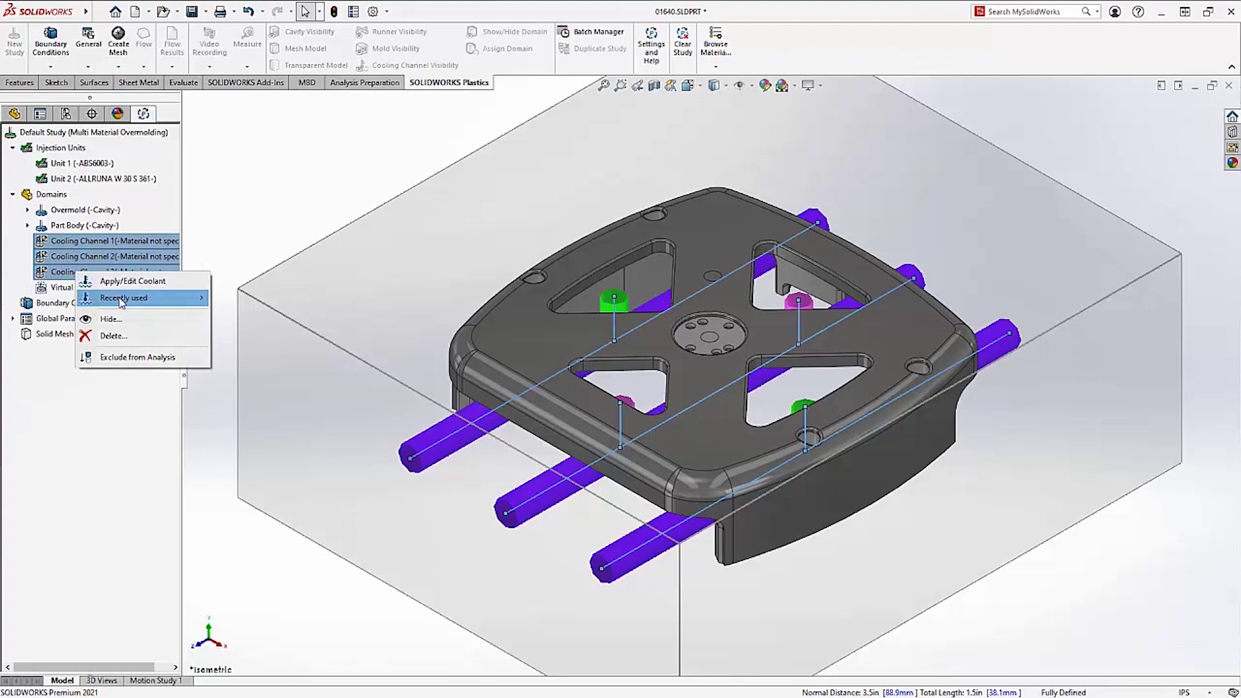
{"action": "mouse_move", "coordinate": [184, 299]}
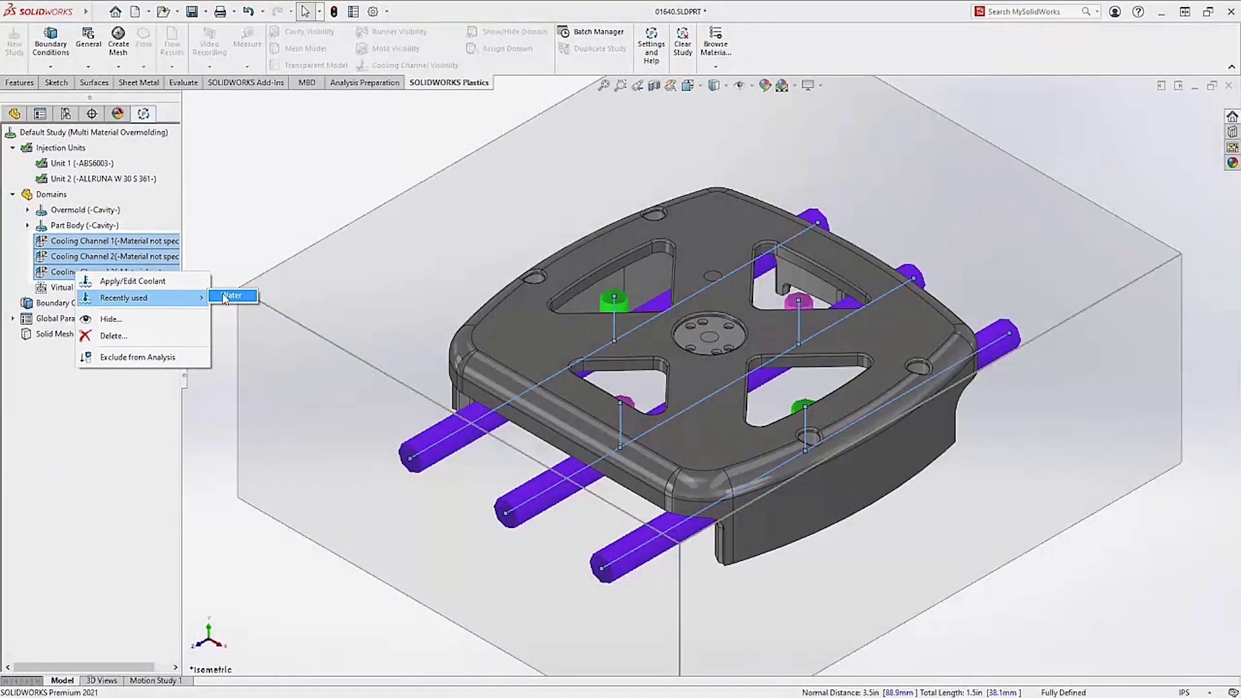
{"action": "left_click", "coordinate": [230, 296]}
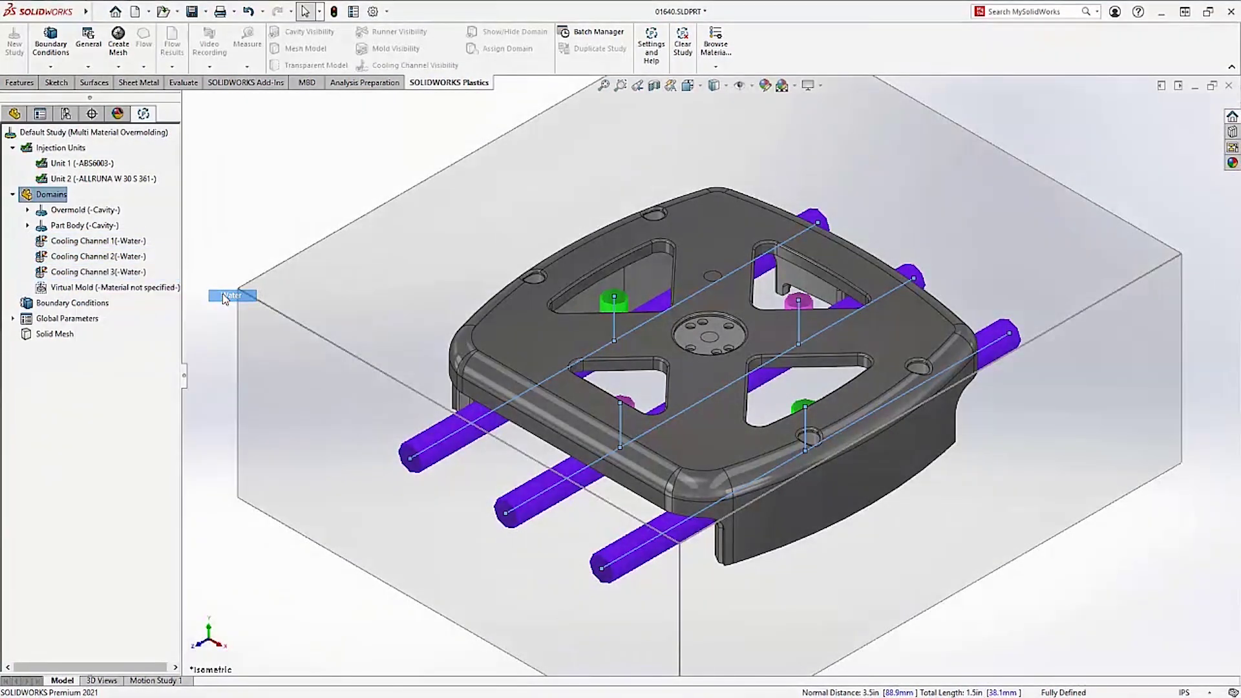
{"action": "right_click", "coordinate": [90, 291]}
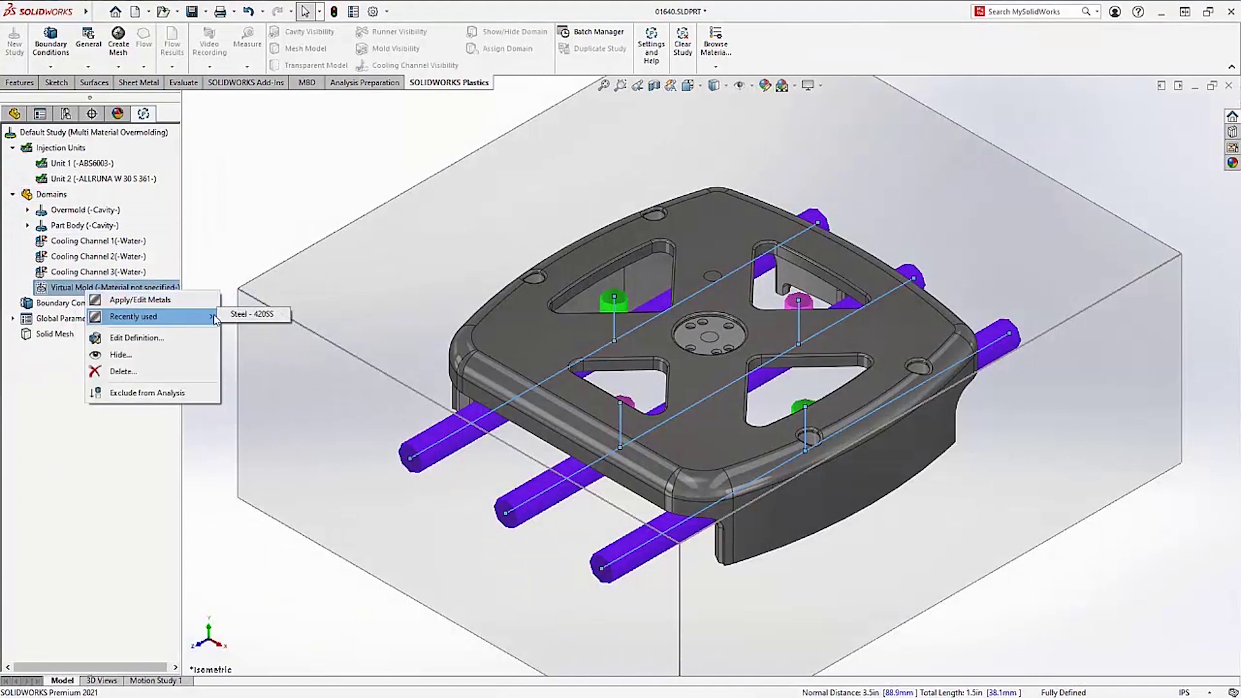
{"action": "left_click", "coordinate": [242, 314]}
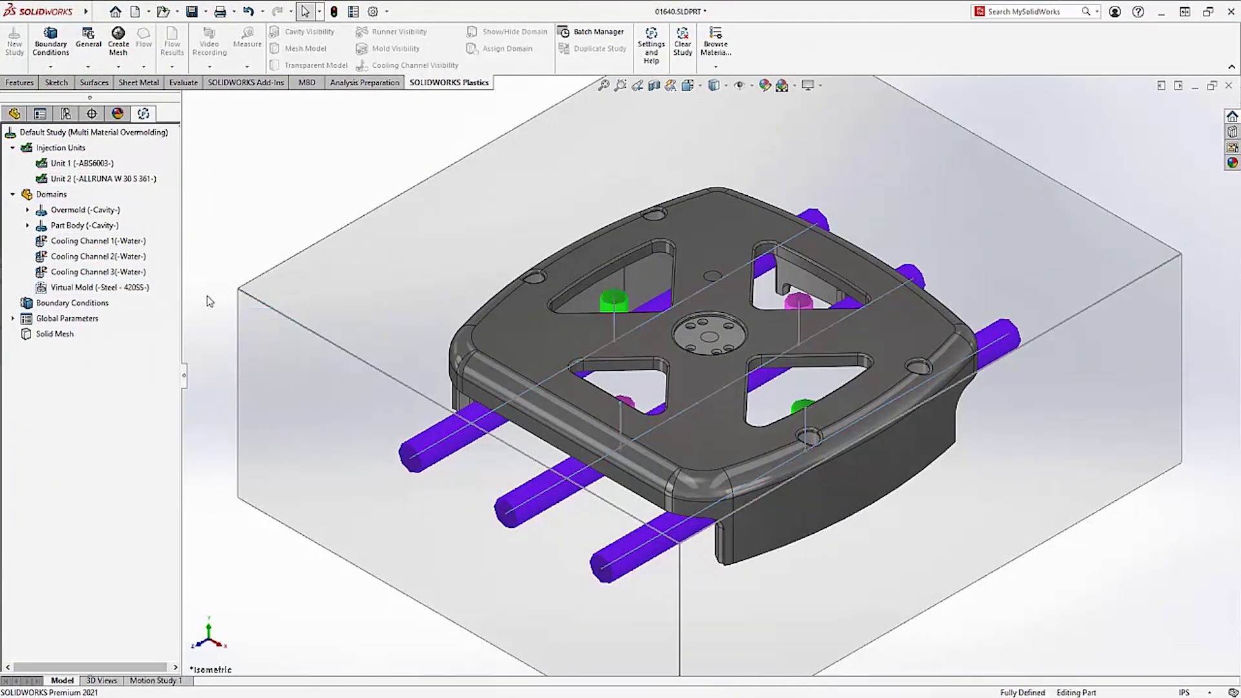
Step: Place injection locations on the central hub face and on the top face of the cover
{"action": "right_click", "coordinate": [63, 305]}
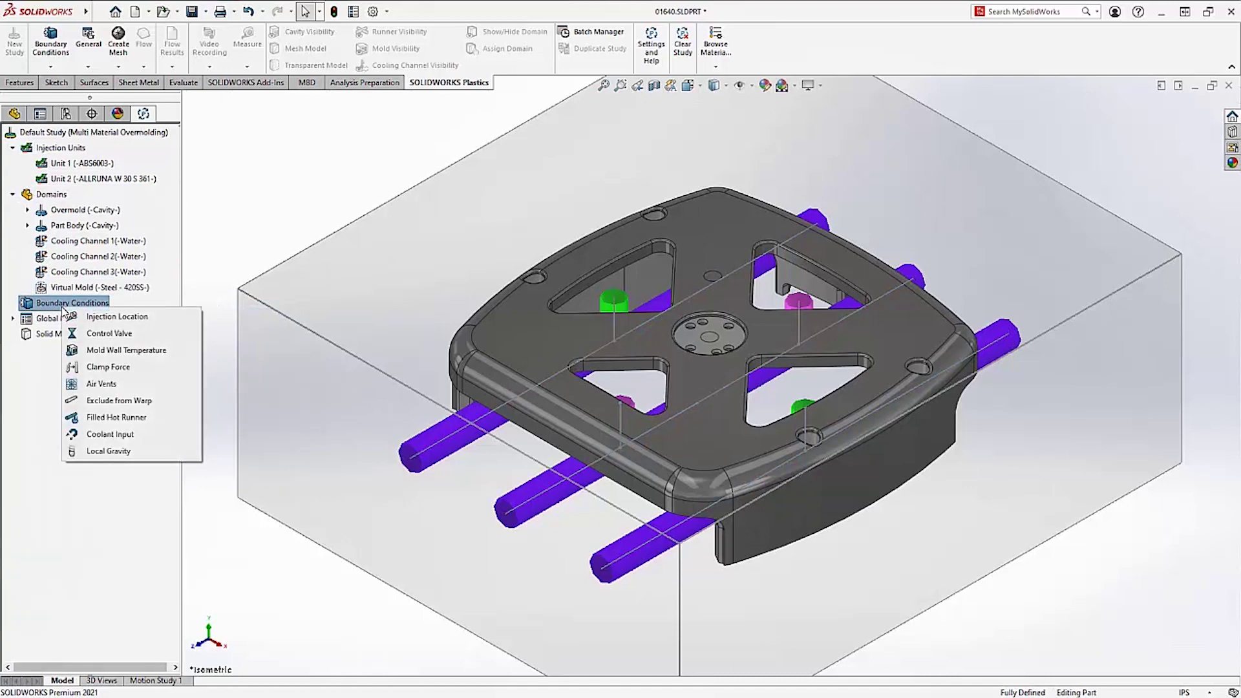
{"action": "left_click", "coordinate": [116, 320]}
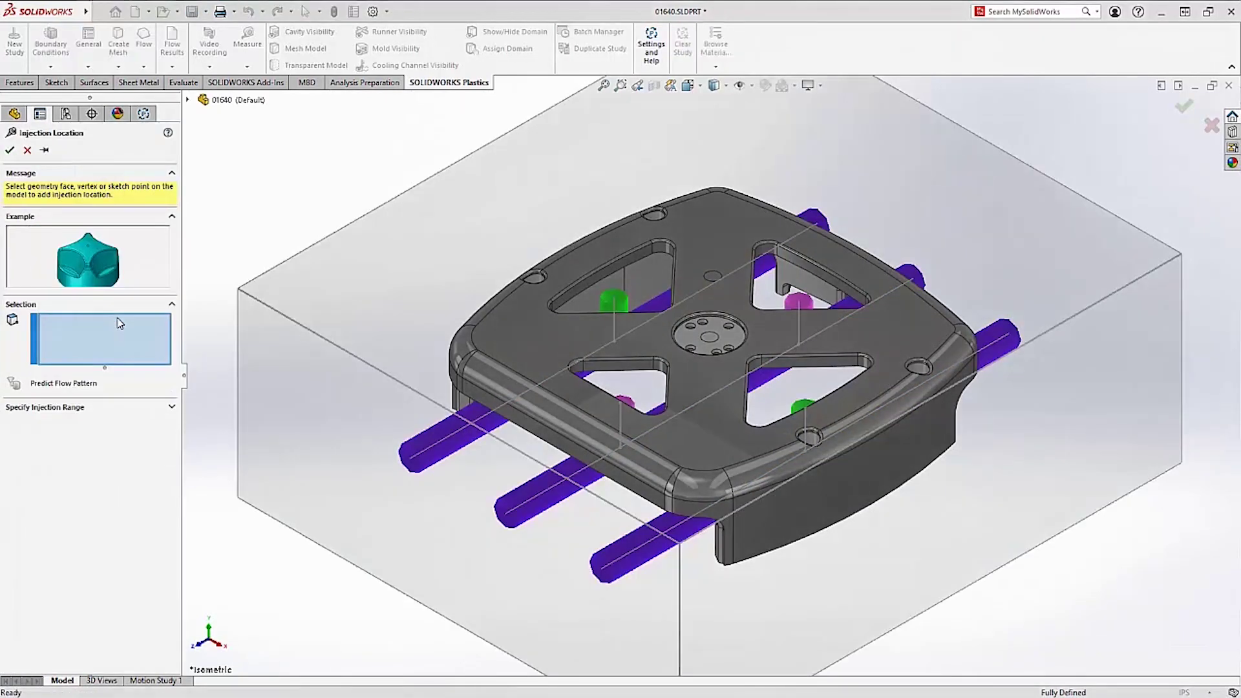
{"action": "left_click", "coordinate": [44, 149]}
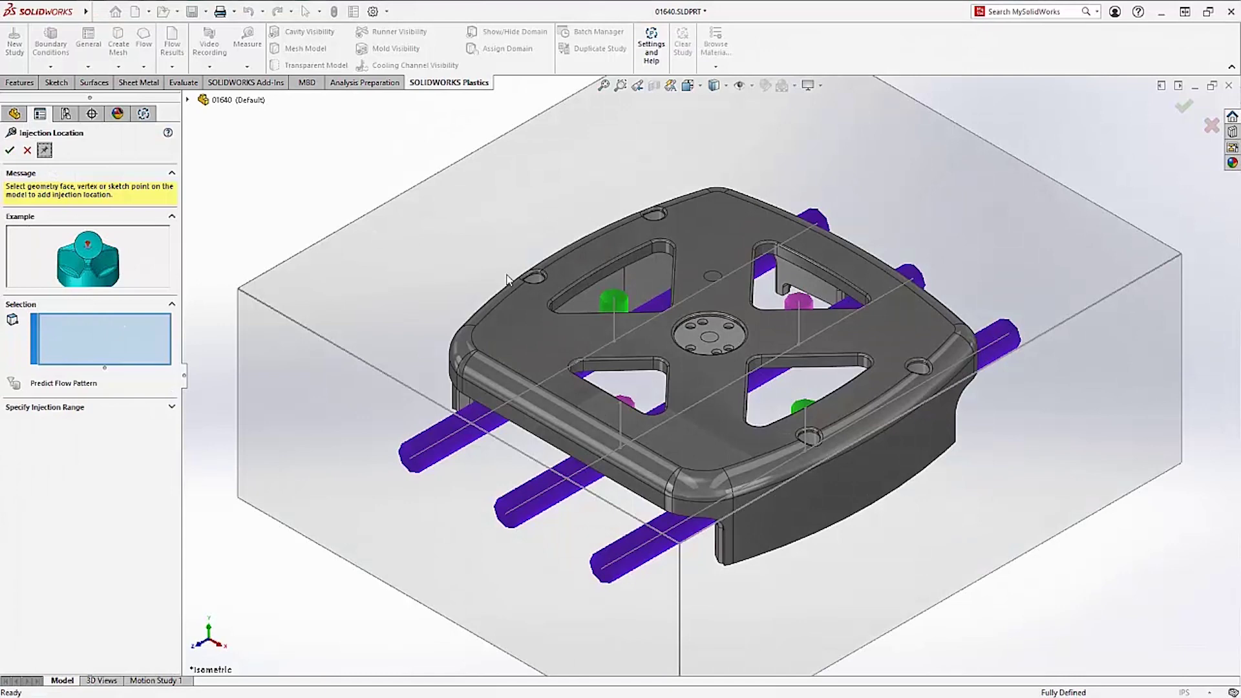
{"action": "left_click", "coordinate": [709, 342]}
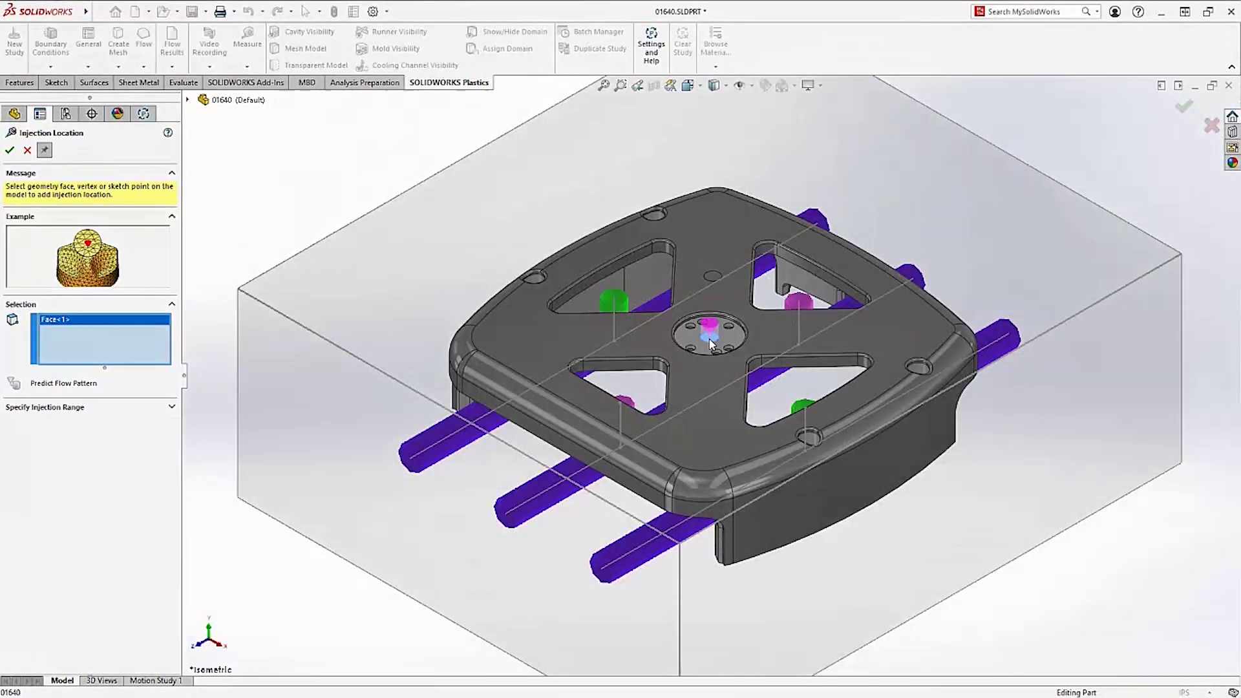
{"action": "right_click", "coordinate": [461, 233]}
{"action": "left_click", "coordinate": [486, 320]}
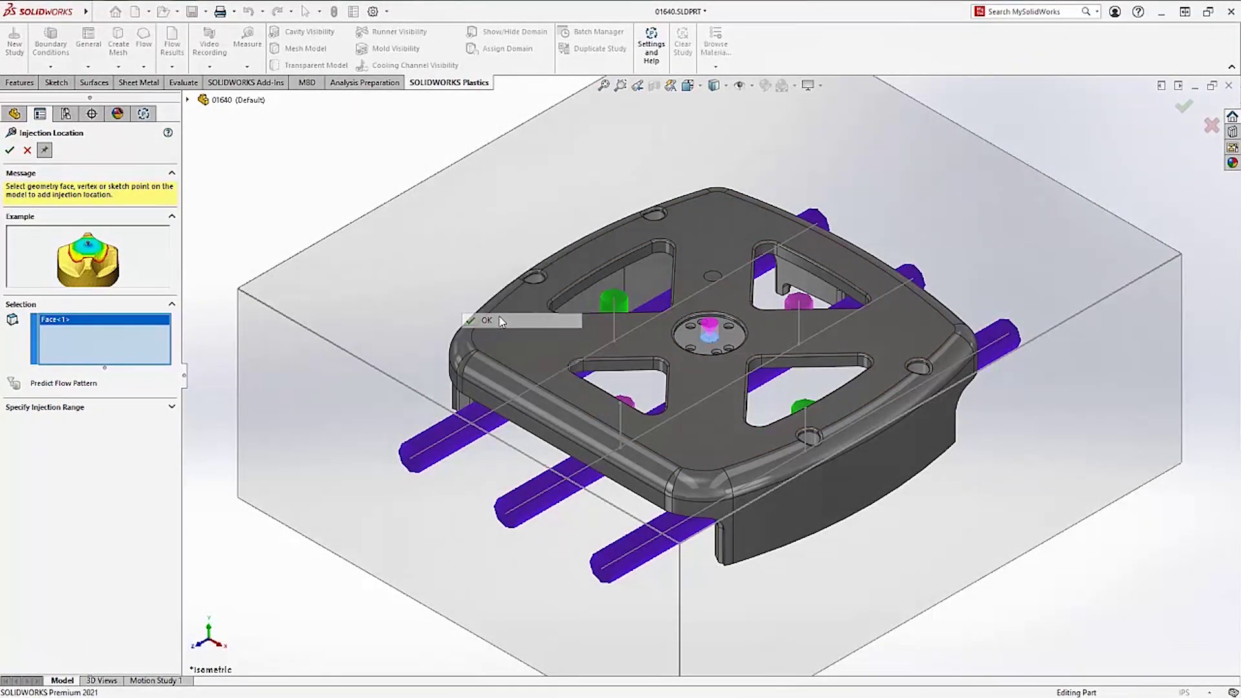
{"action": "left_click", "coordinate": [709, 274]}
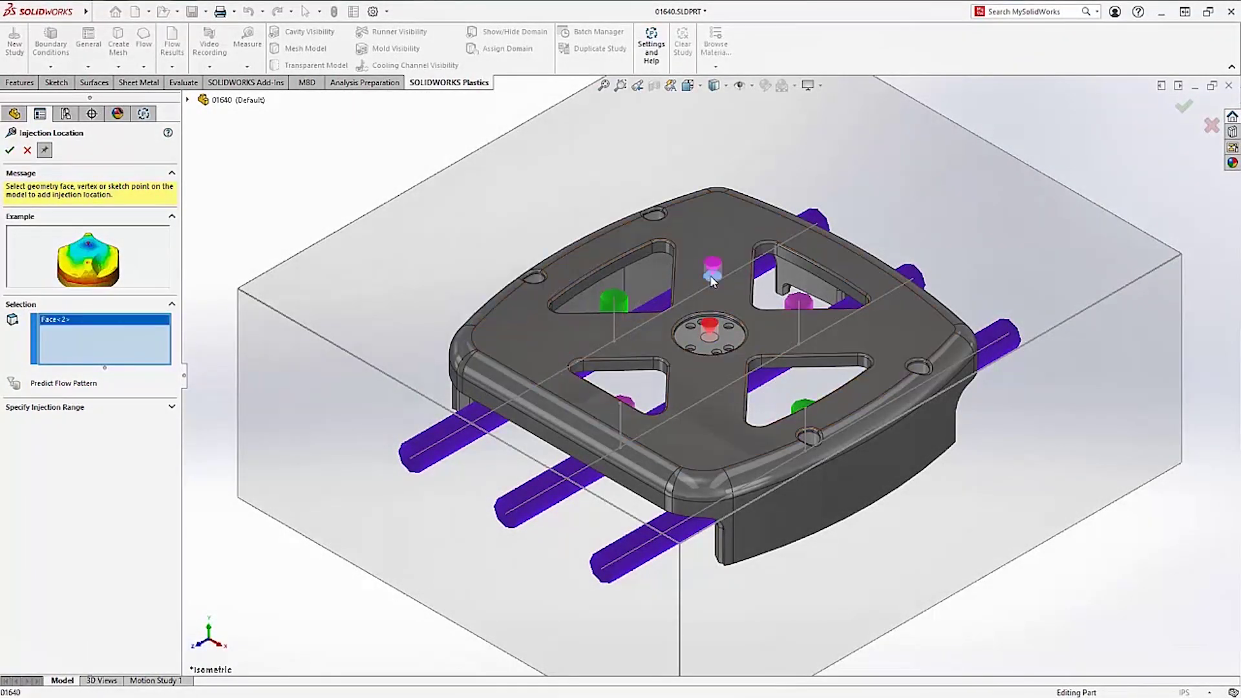
Step: Finish the injection locations, then give each of the three cooling channels an inlet and outlet
{"action": "left_click", "coordinate": [10, 150]}
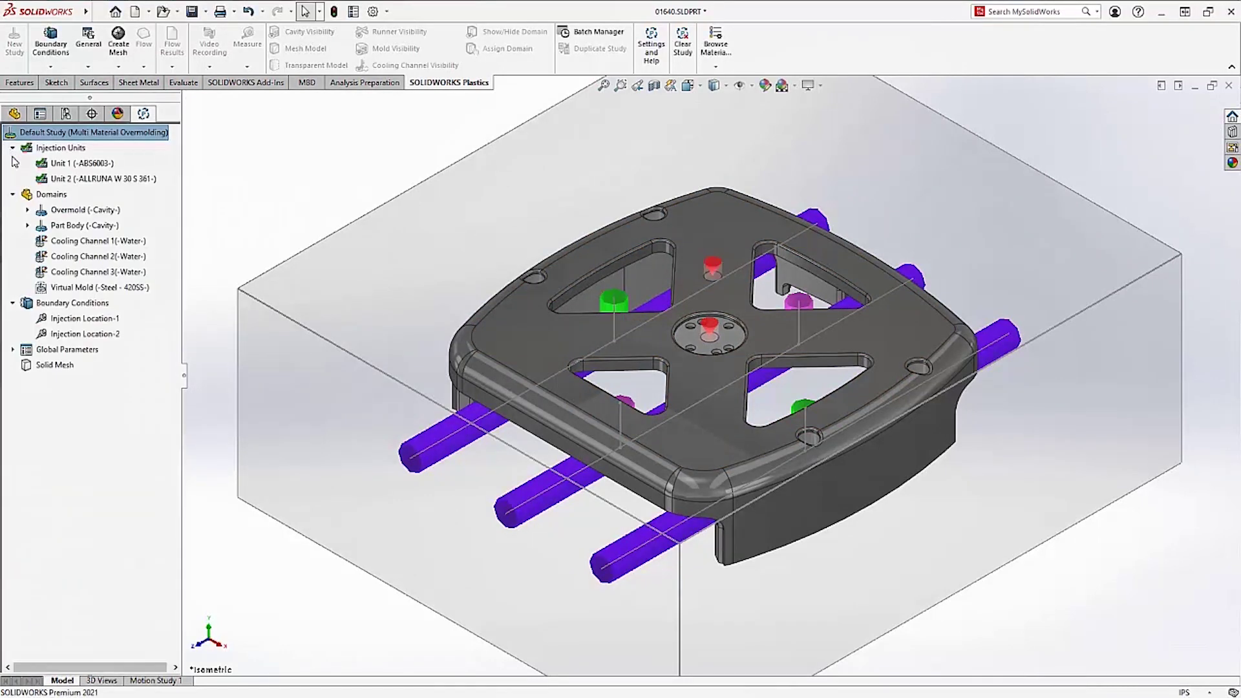
{"action": "right_click", "coordinate": [71, 306]}
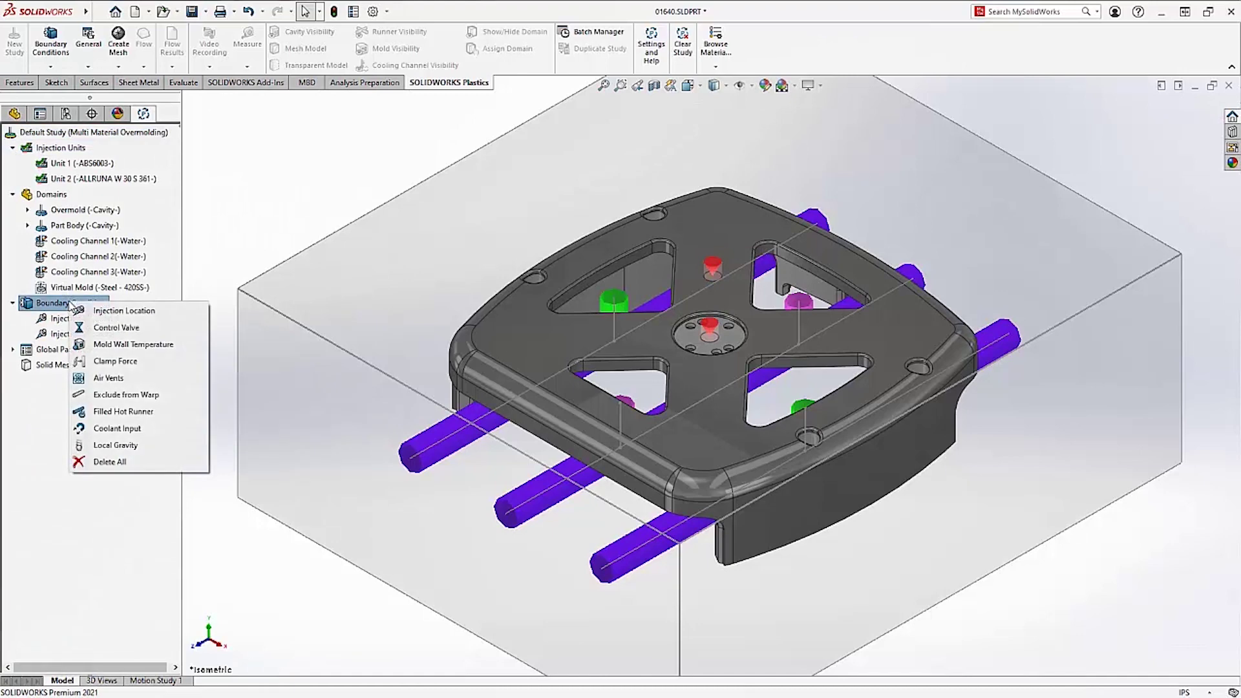
{"action": "left_click", "coordinate": [103, 428]}
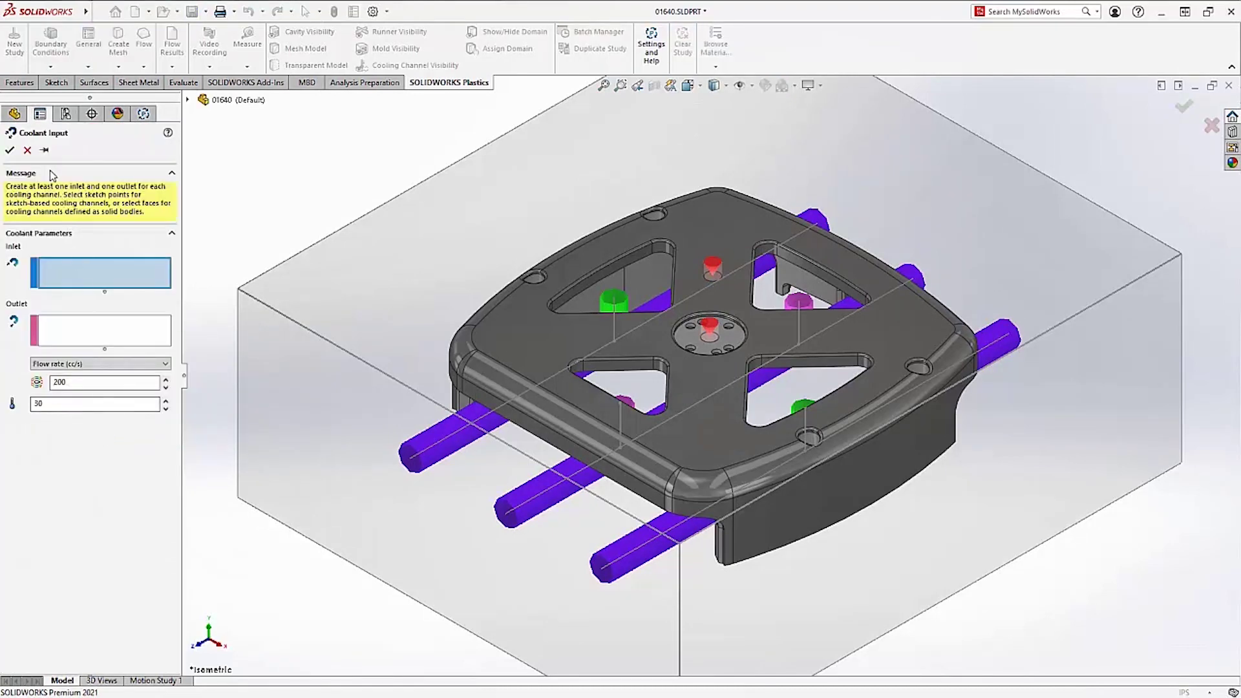
{"action": "left_click", "coordinate": [44, 150]}
{"action": "left_click", "coordinate": [602, 571]}
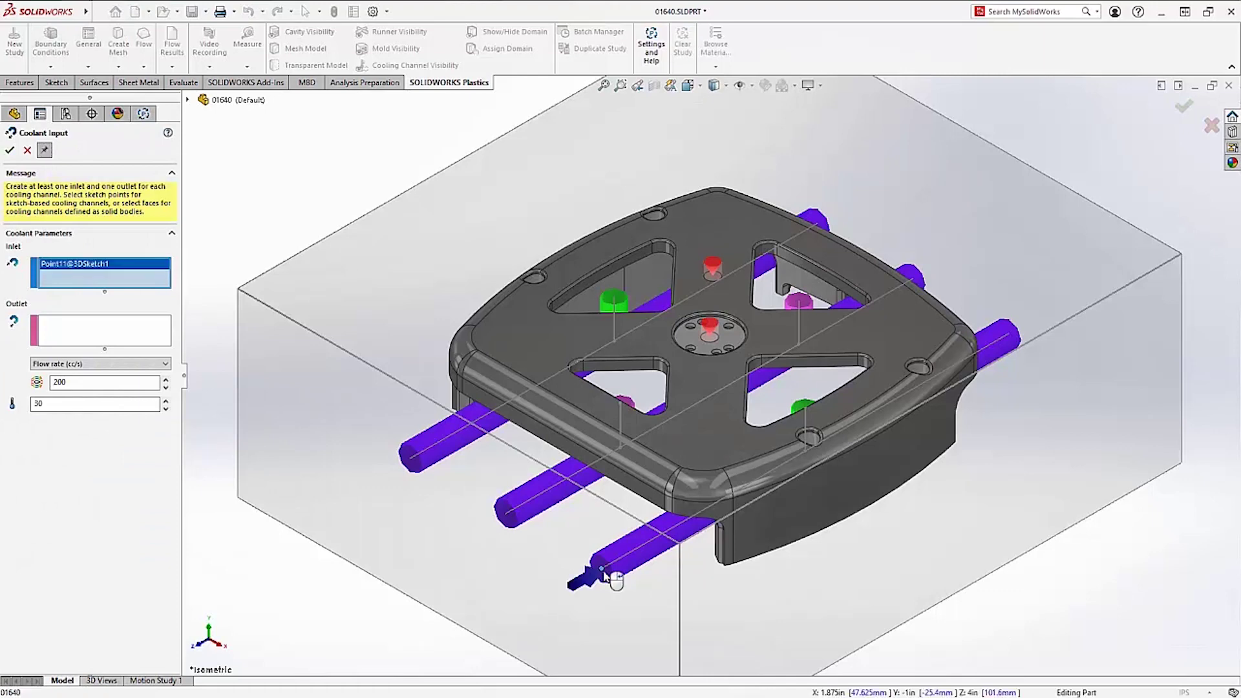
{"action": "left_click", "coordinate": [1009, 336]}
{"action": "left_click", "coordinate": [925, 285]}
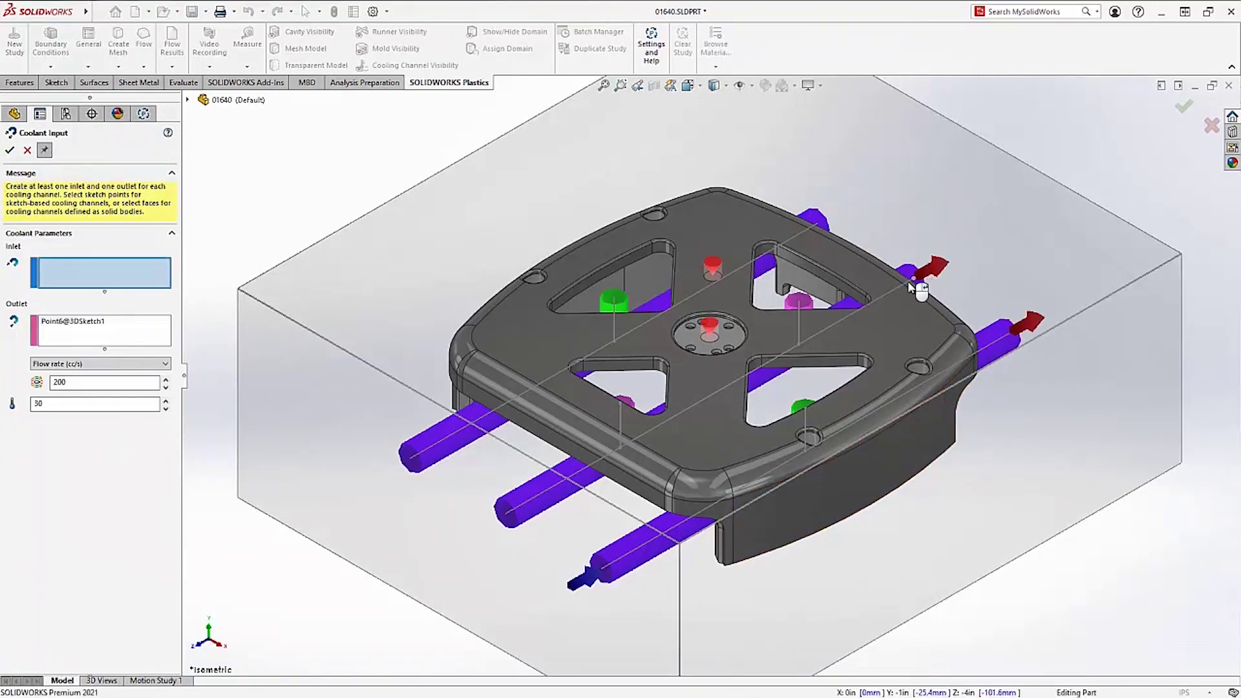
{"action": "left_click", "coordinate": [520, 517]}
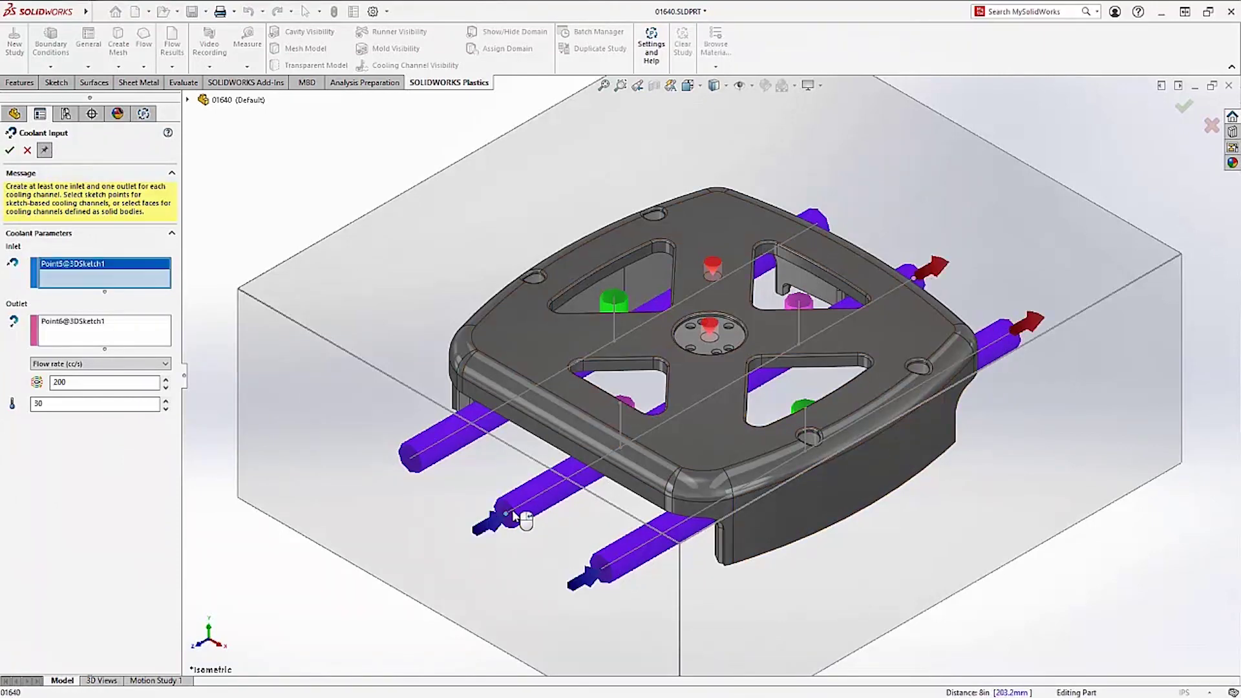
{"action": "left_click", "coordinate": [412, 458]}
{"action": "left_click", "coordinate": [818, 223]}
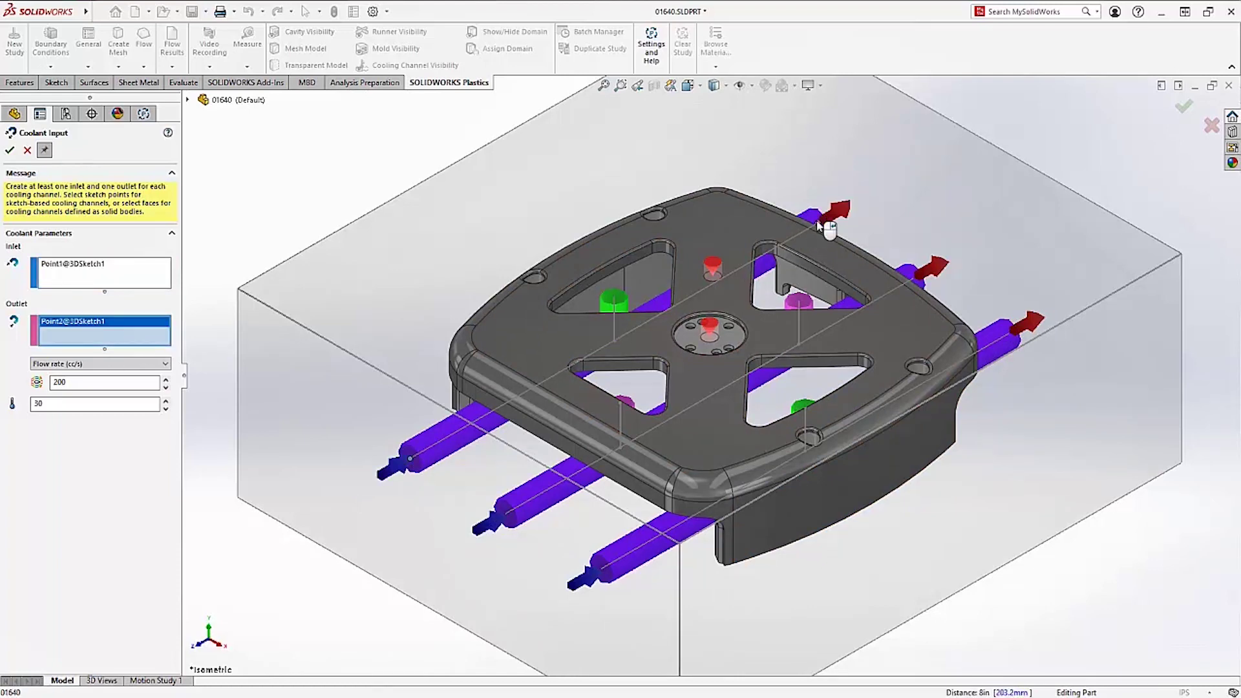
{"action": "left_click", "coordinate": [10, 153]}
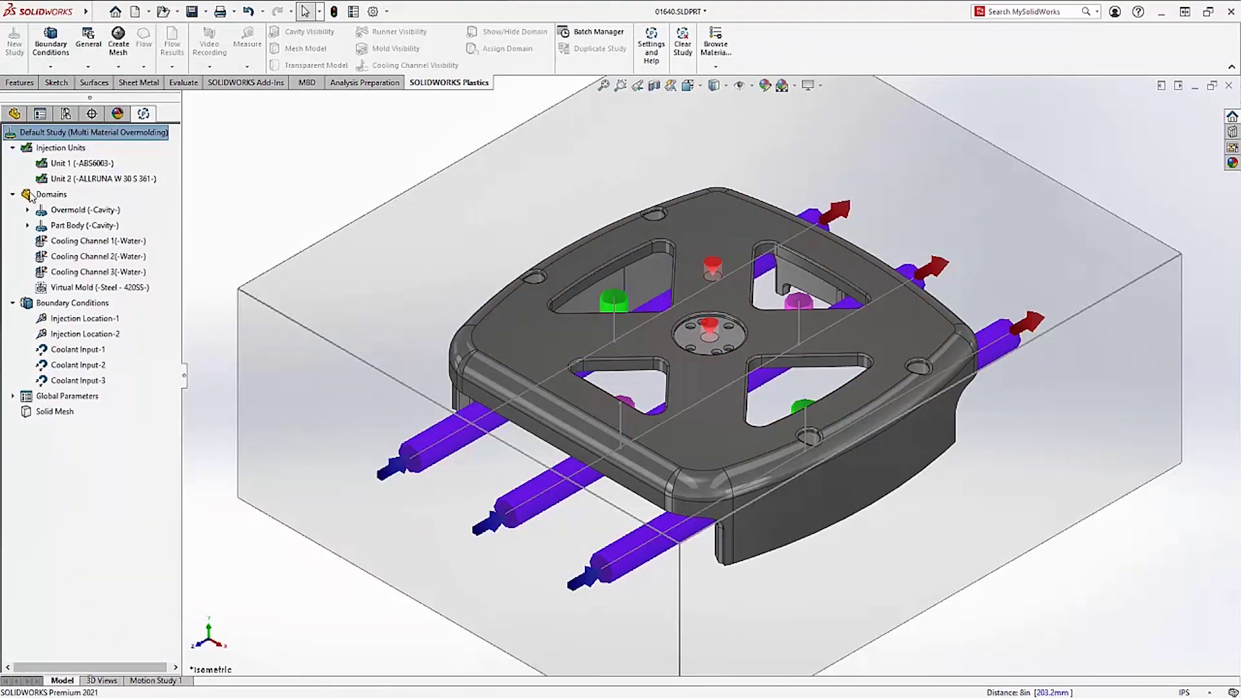
Step: Add a clamp force along the Top Plane
{"action": "right_click", "coordinate": [63, 306]}
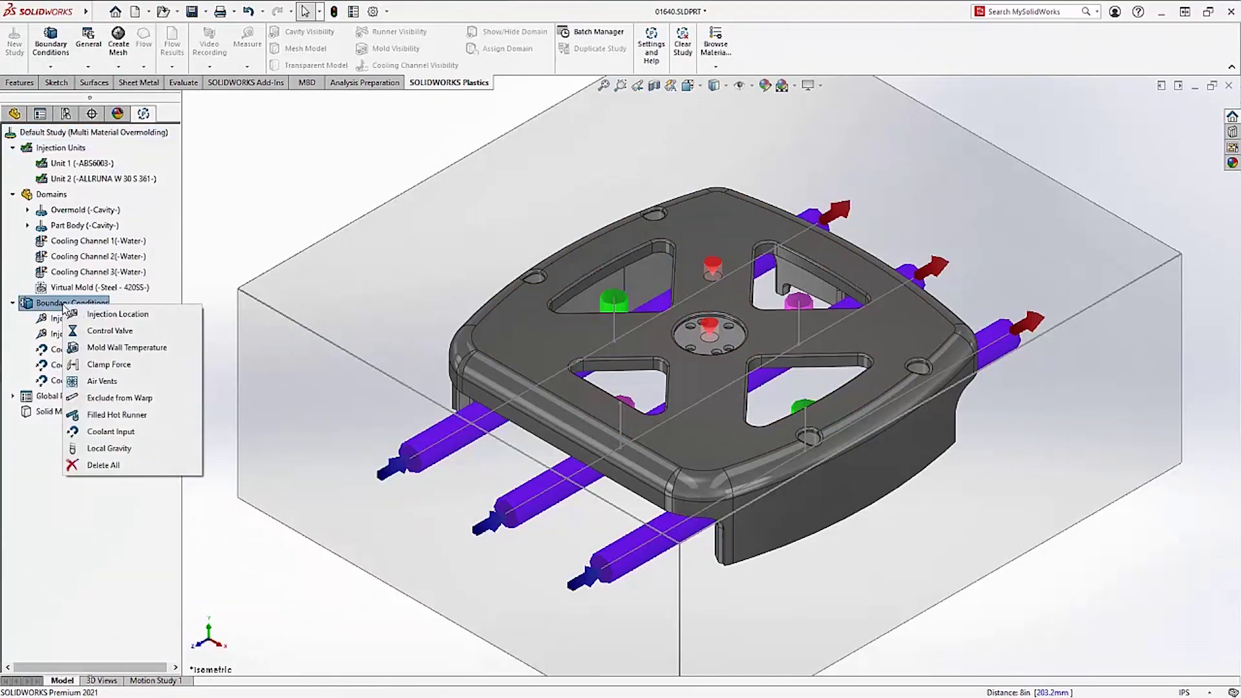
{"action": "left_click", "coordinate": [91, 366]}
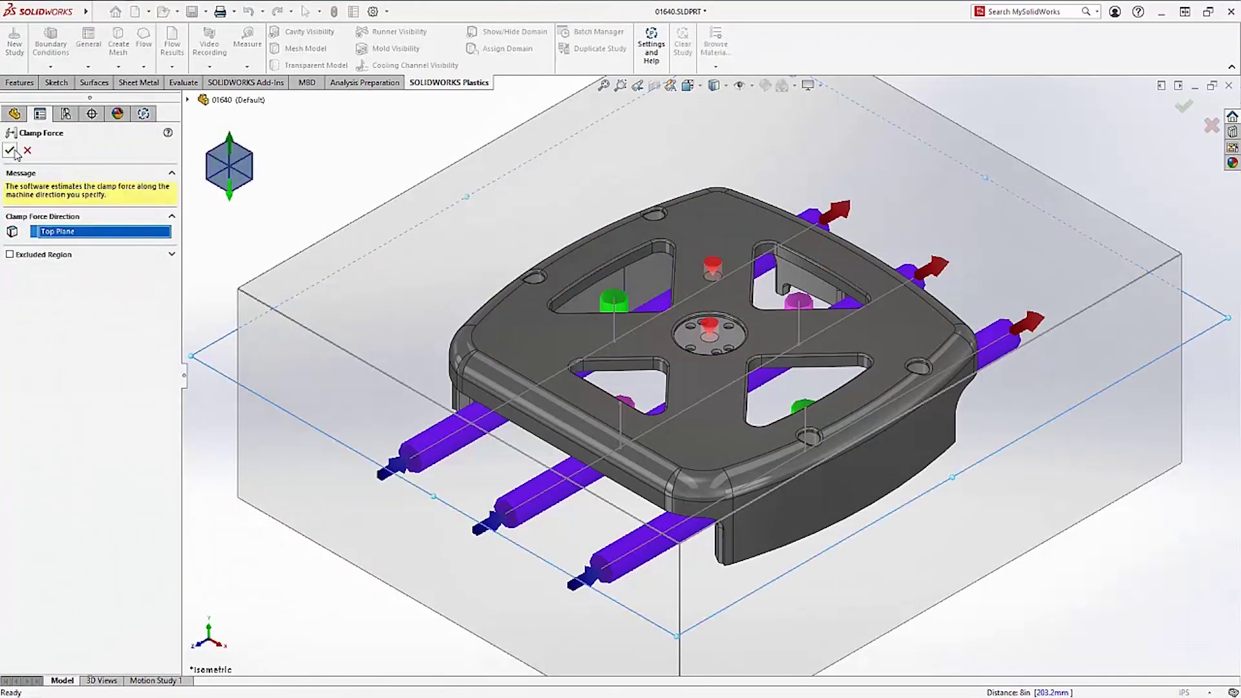
{"action": "left_click", "coordinate": [12, 152]}
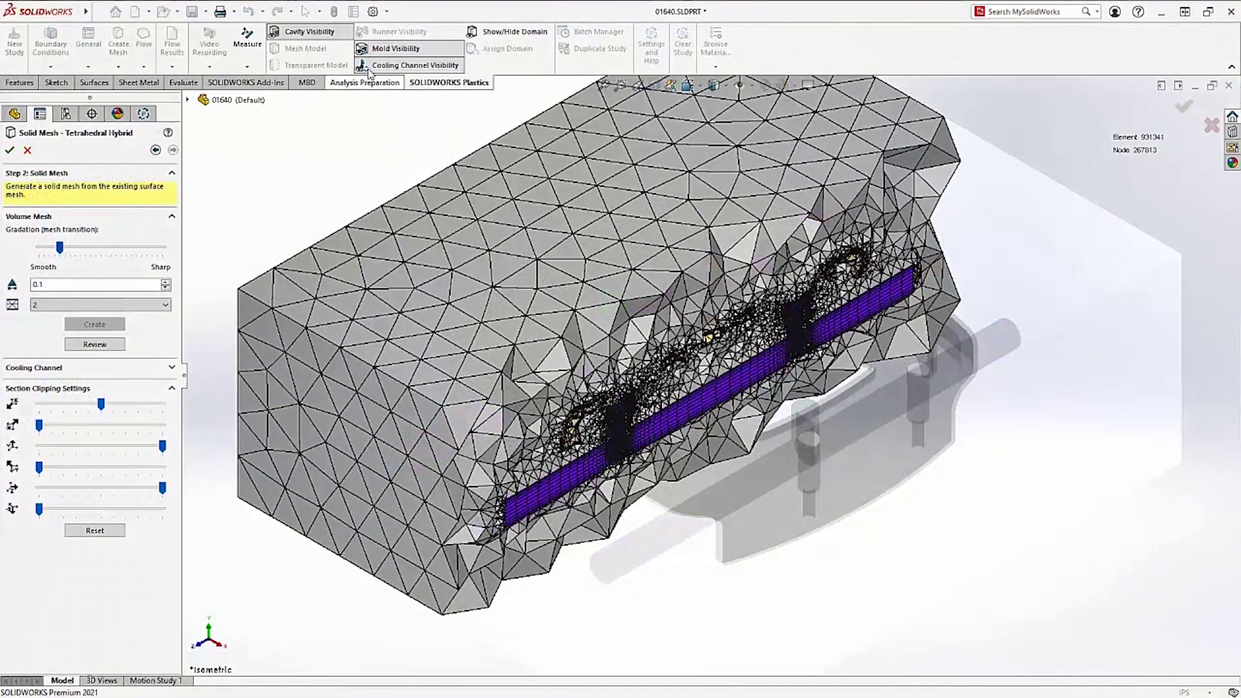
Step: Hide the mold and part meshes and zoom in to inspect the cooling channel mesh
{"action": "left_click", "coordinate": [394, 50]}
{"action": "left_click", "coordinate": [305, 37]}
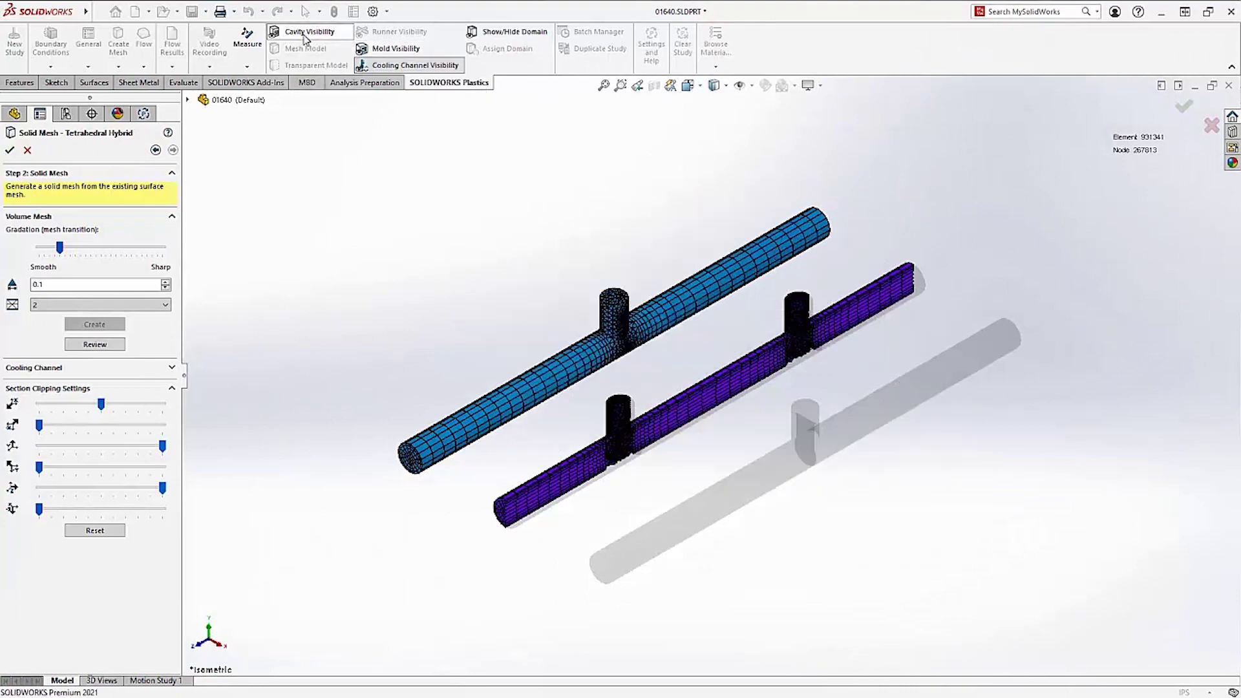
{"action": "key", "text": "ctrl+shift+z"}
{"action": "left_click_drag", "start_coordinate": [515, 268], "coordinate": [714, 486]}
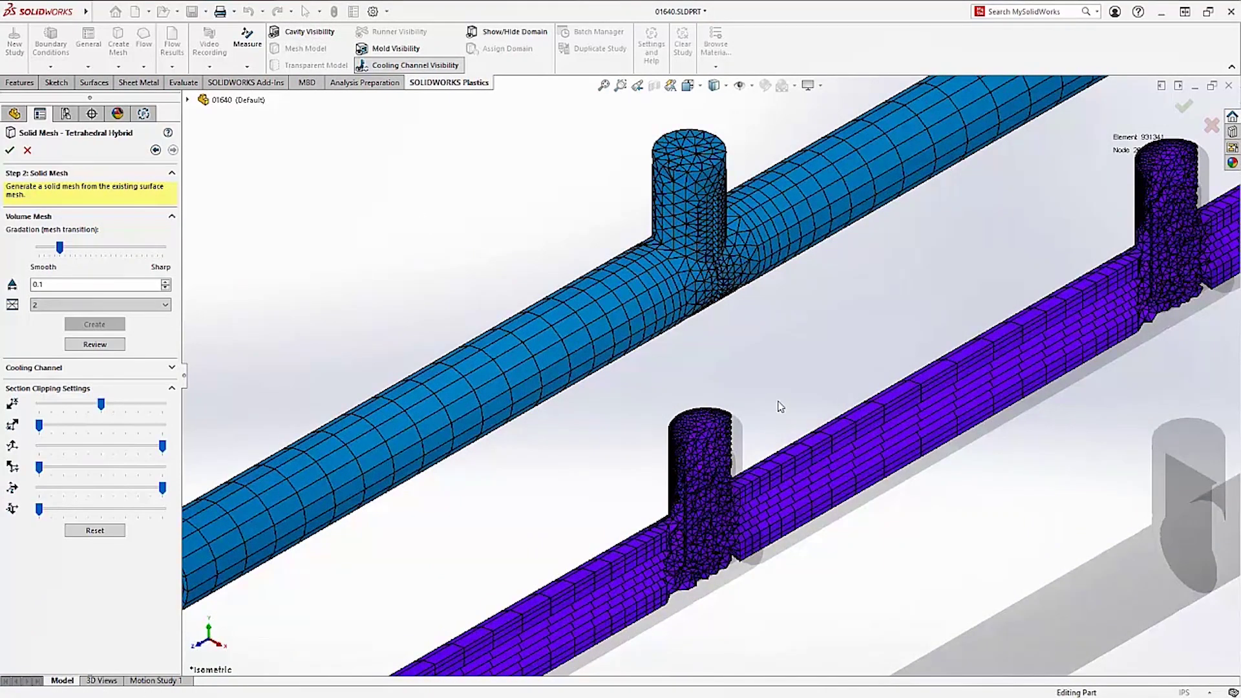
{"action": "mouse_move", "coordinate": [780, 406]}
{"action": "middle_mouse_down"}
{"action": "mouse_move", "coordinate": [711, 357]}
{"action": "mouse_move", "coordinate": [709, 341]}
{"action": "mouse_move", "coordinate": [756, 400]}
{"action": "middle_mouse_up"}
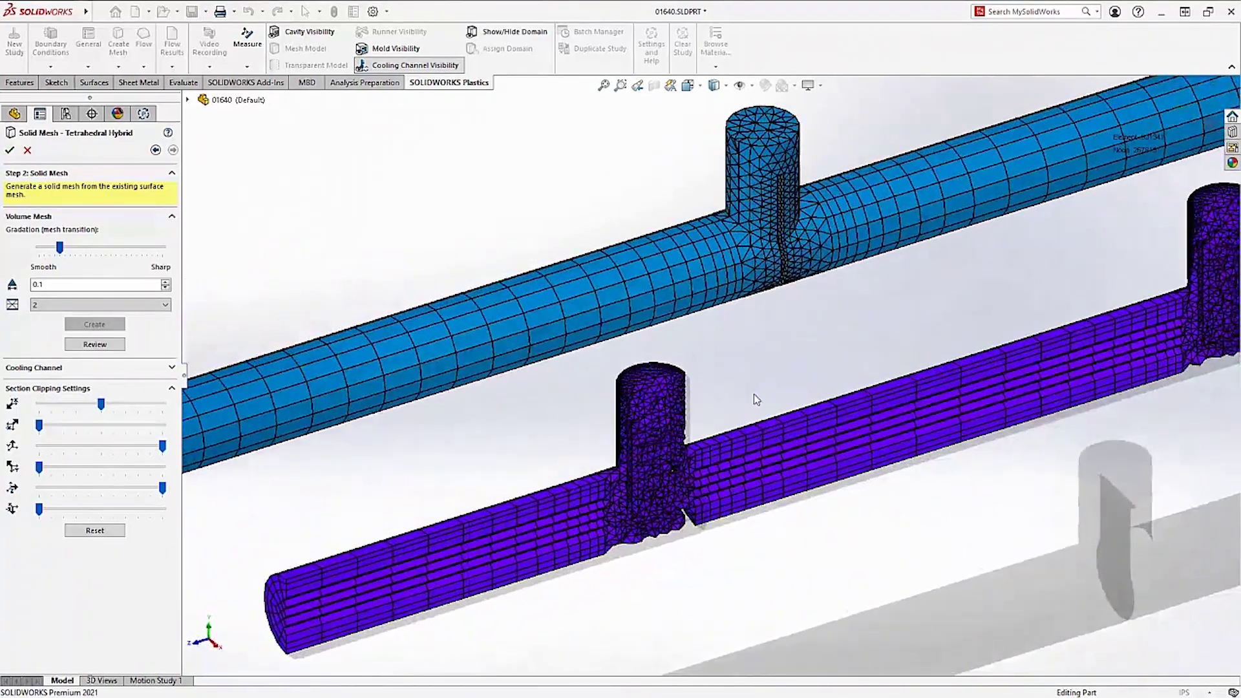
Step: Return to the isometric view and show the mold and part cavity meshes again
{"action": "key", "text": "ctrl+7"}
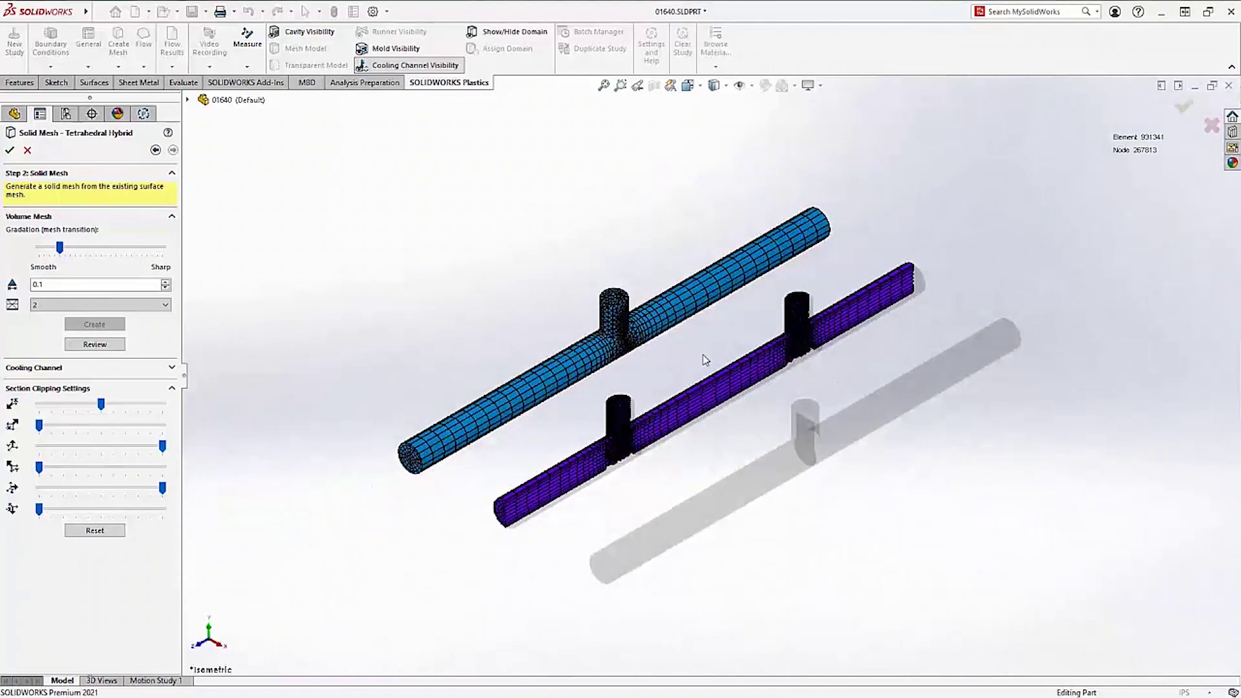
{"action": "left_click", "coordinate": [390, 49]}
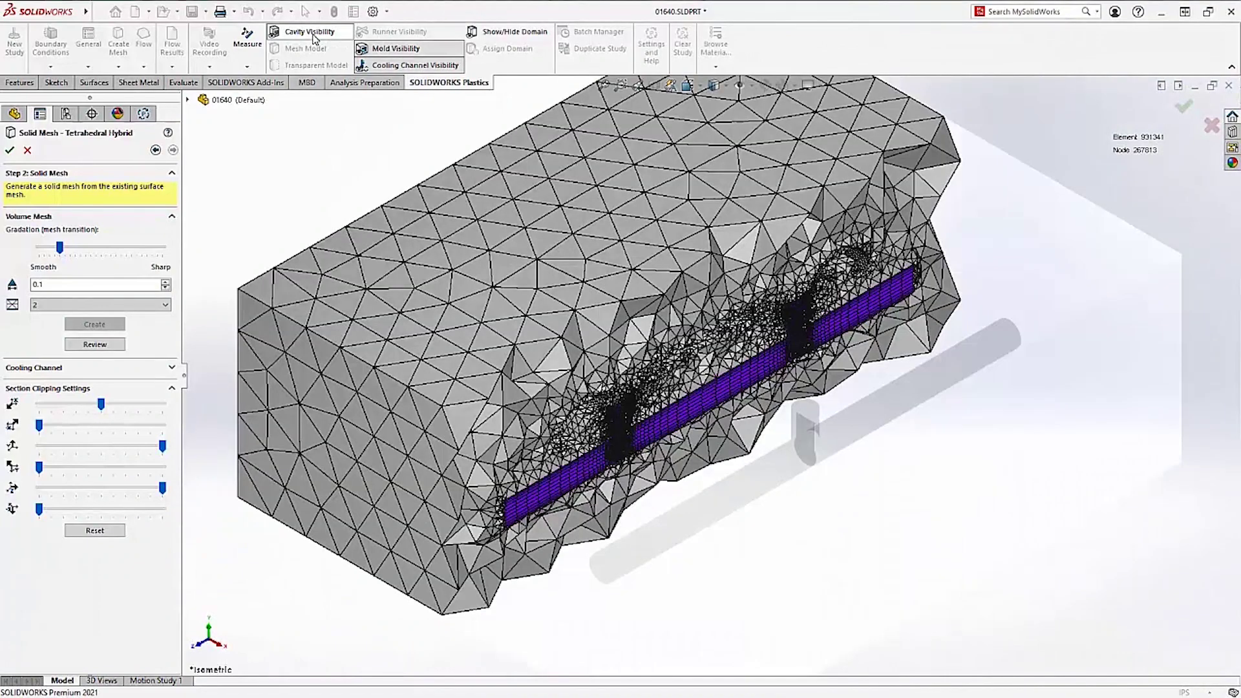
{"action": "left_click", "coordinate": [313, 34]}
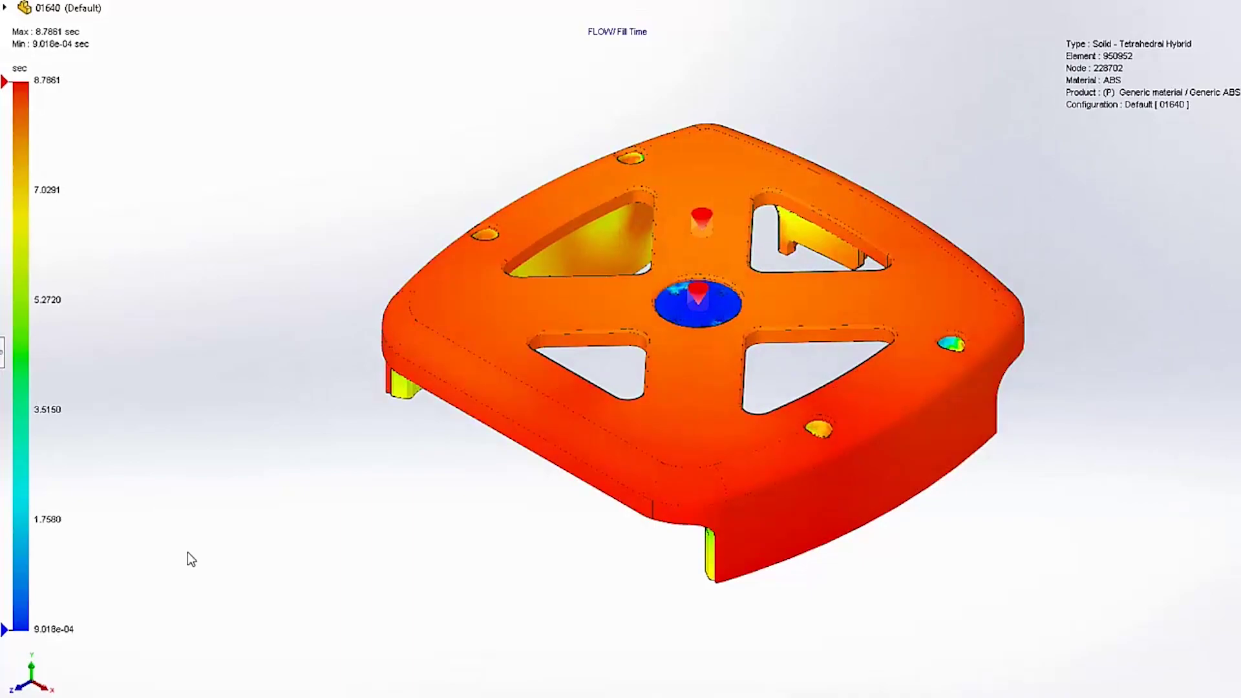
Step: Orbit the 8.7861 sec fill-time result to inspect the part's front and underside
{"action": "middle_click_drag", "start_coordinate": [498, 329], "coordinate": [599, 400]}
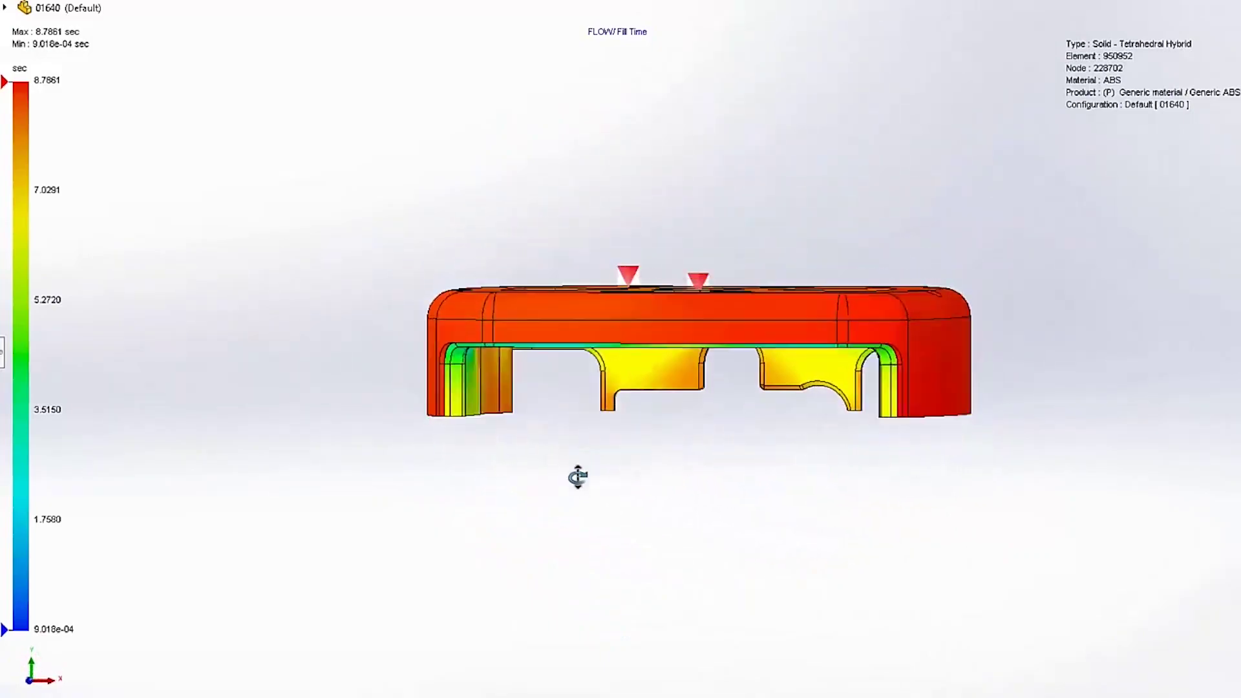
{"action": "middle_click_drag", "start_coordinate": [578, 476], "coordinate": [491, 362]}
{"action": "middle_click_drag", "start_coordinate": [491, 362], "coordinate": [429, 221]}
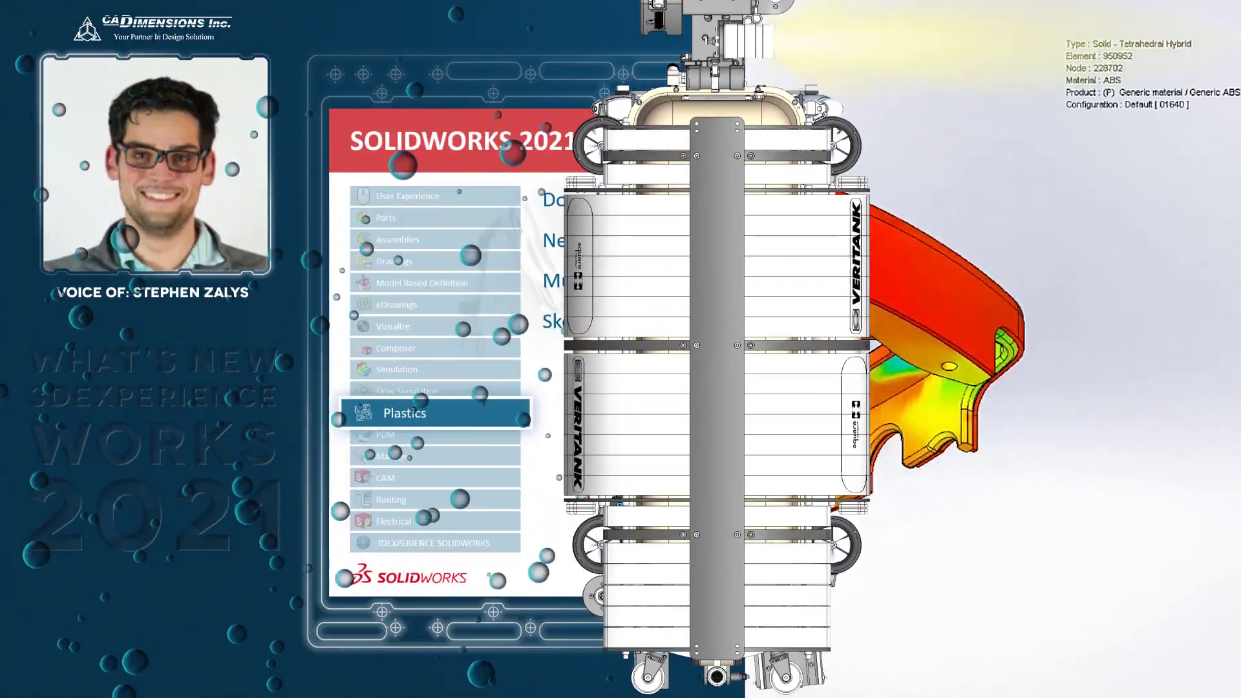